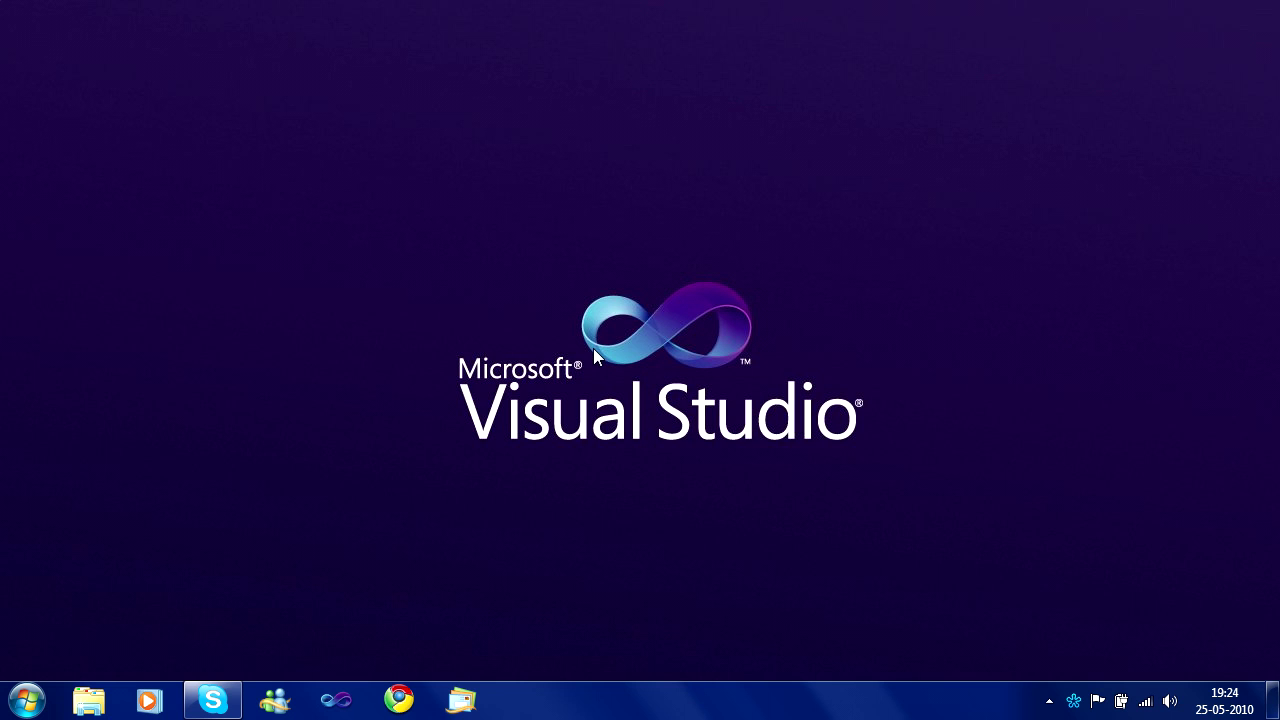
- Open the Shapeshifter test folder from the Documents library via the Start menu
left_click(36, 706)
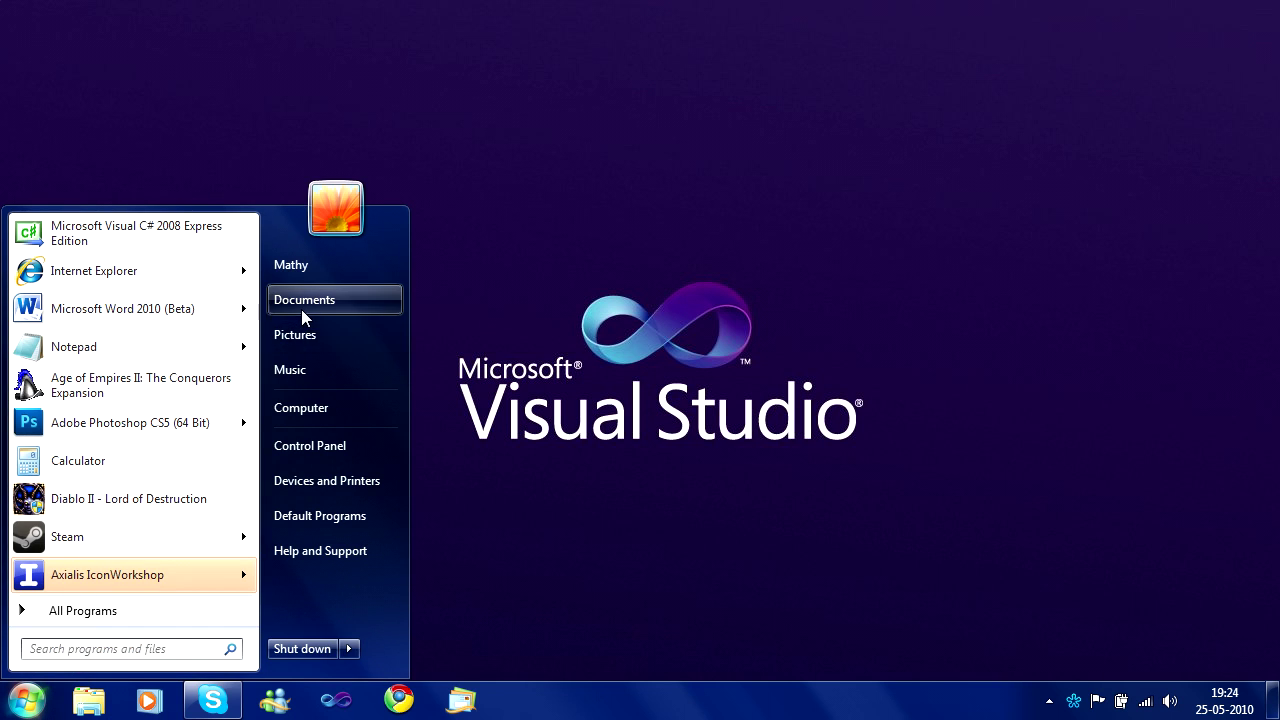
left_click(302, 311)
scroll(305, 340, "down", 3)
scroll(310, 355, "down", 2)
double_click(310, 392)
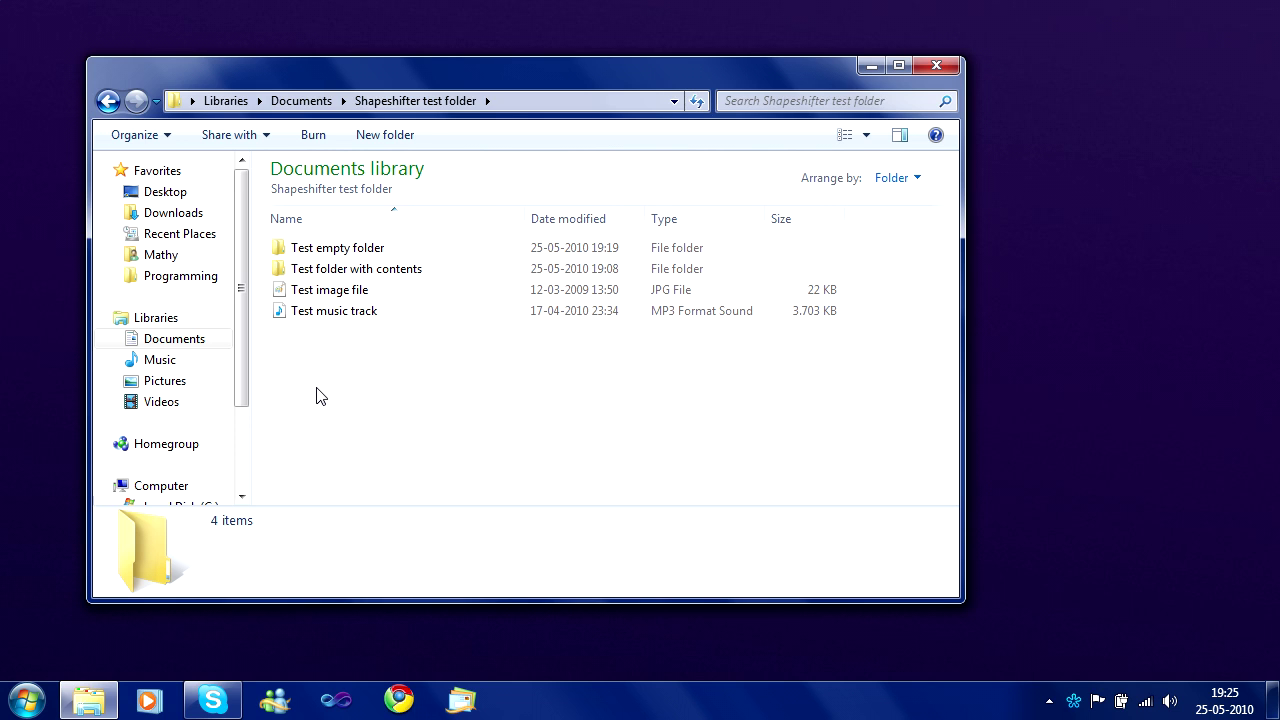
- Copy Test image file and paste it into Test empty folder from the Shapeshifter popup
left_click(310, 292)
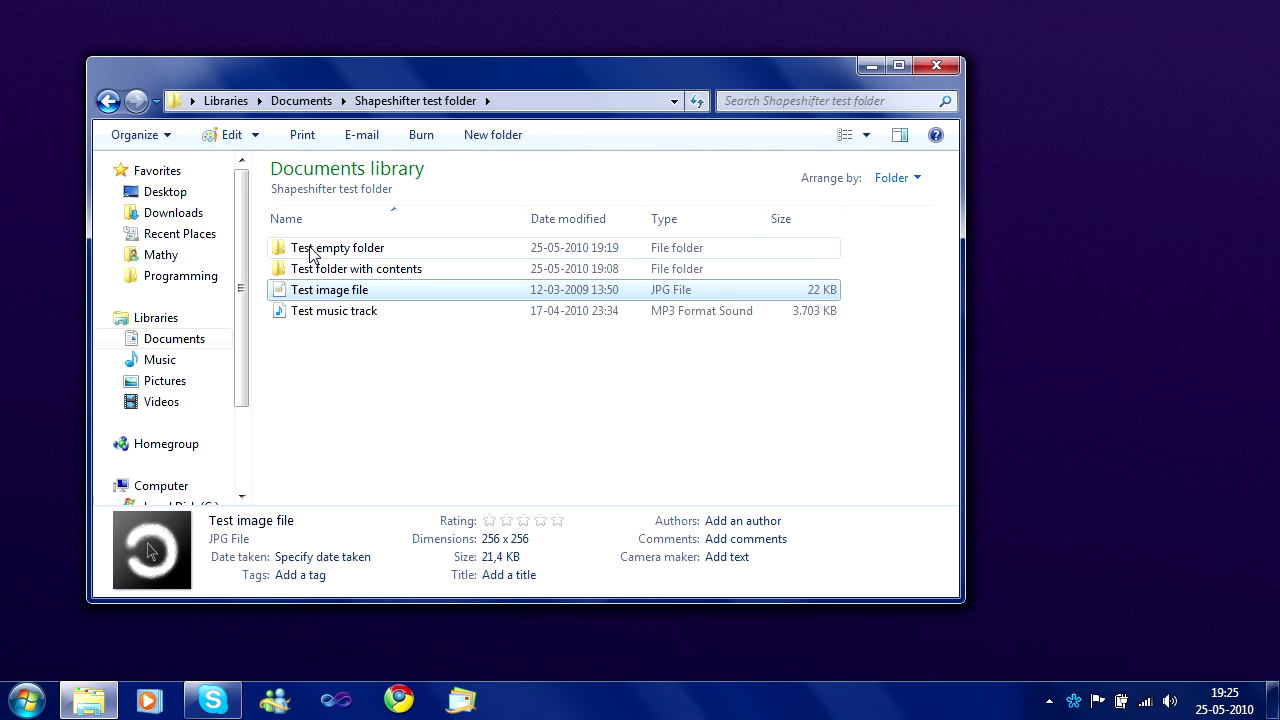
left_click(311, 251)
double_click(311, 251)
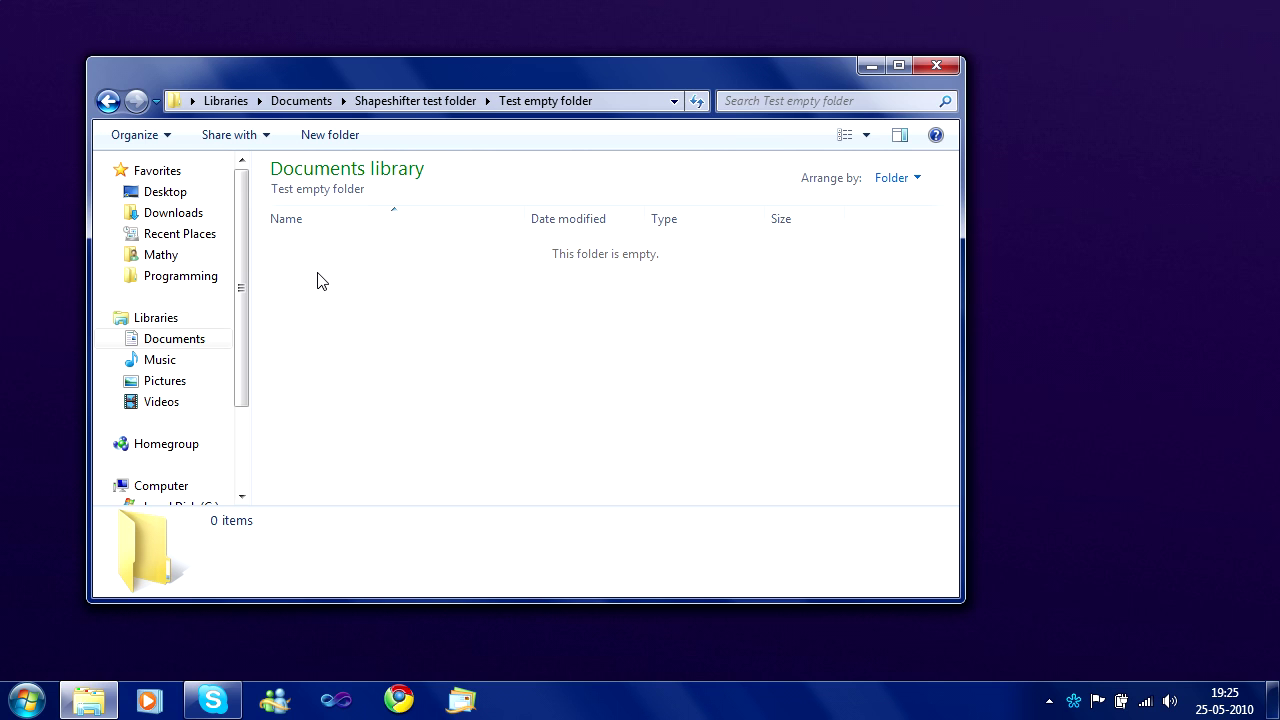
key("ctrl+shift+v")
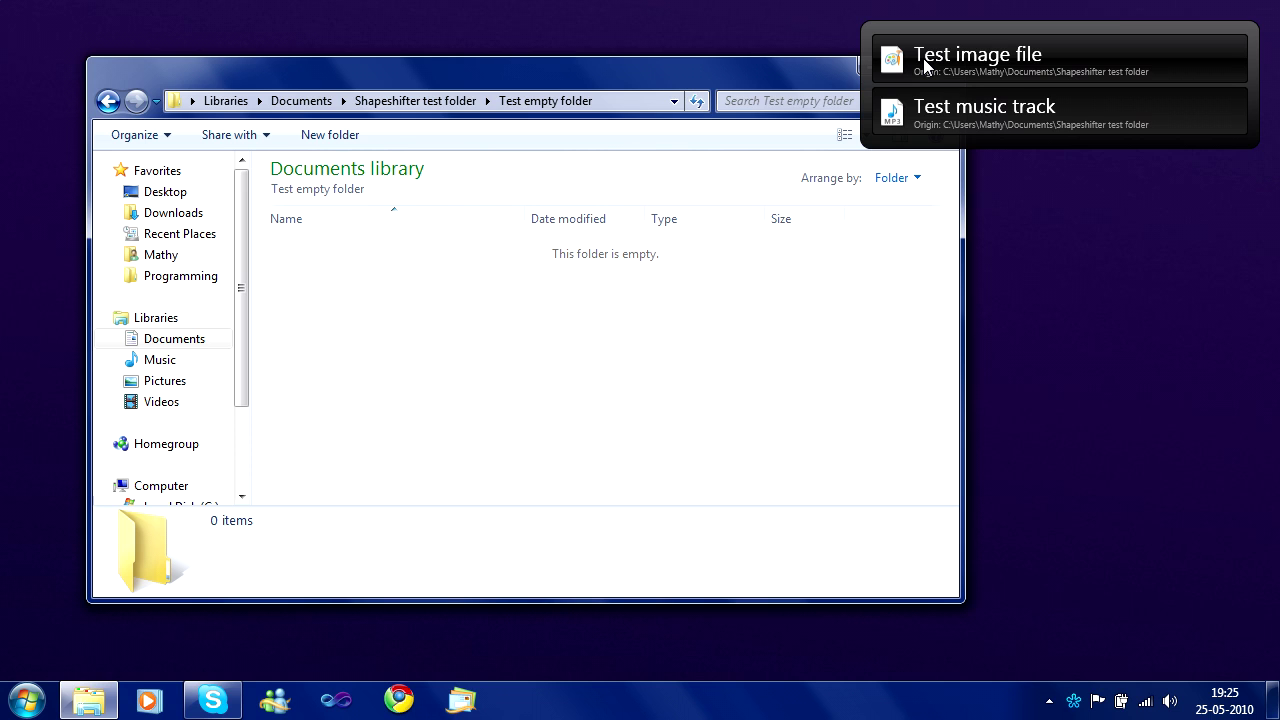
left_click(378, 295)
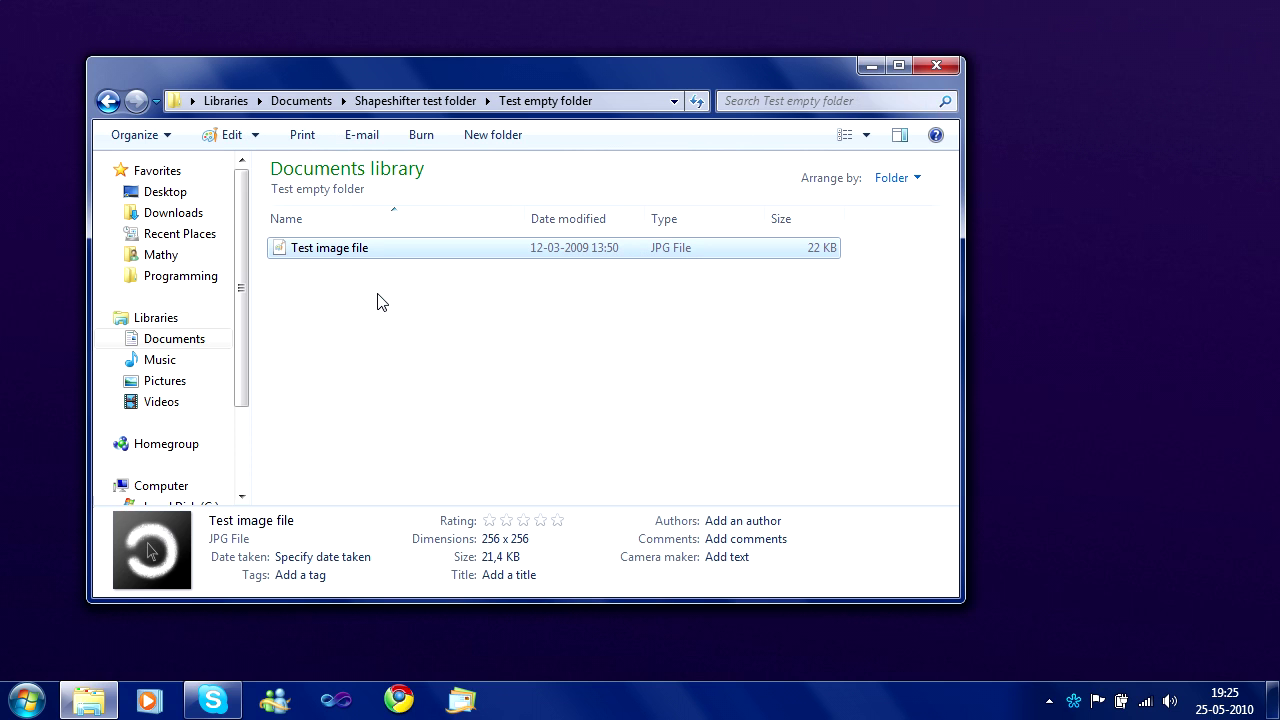
- Copy Test music track into Test empty folder next to the image, pasting with Ctrl+V
left_click(378, 303)
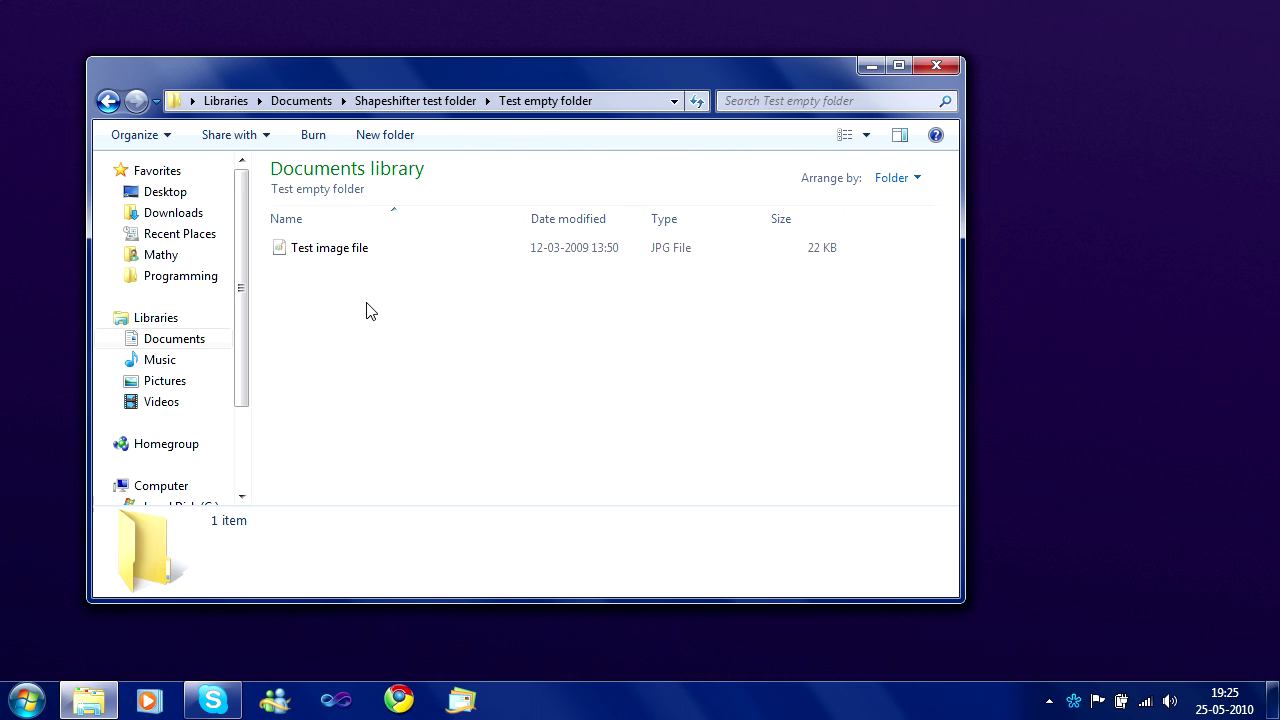
left_click(405, 105)
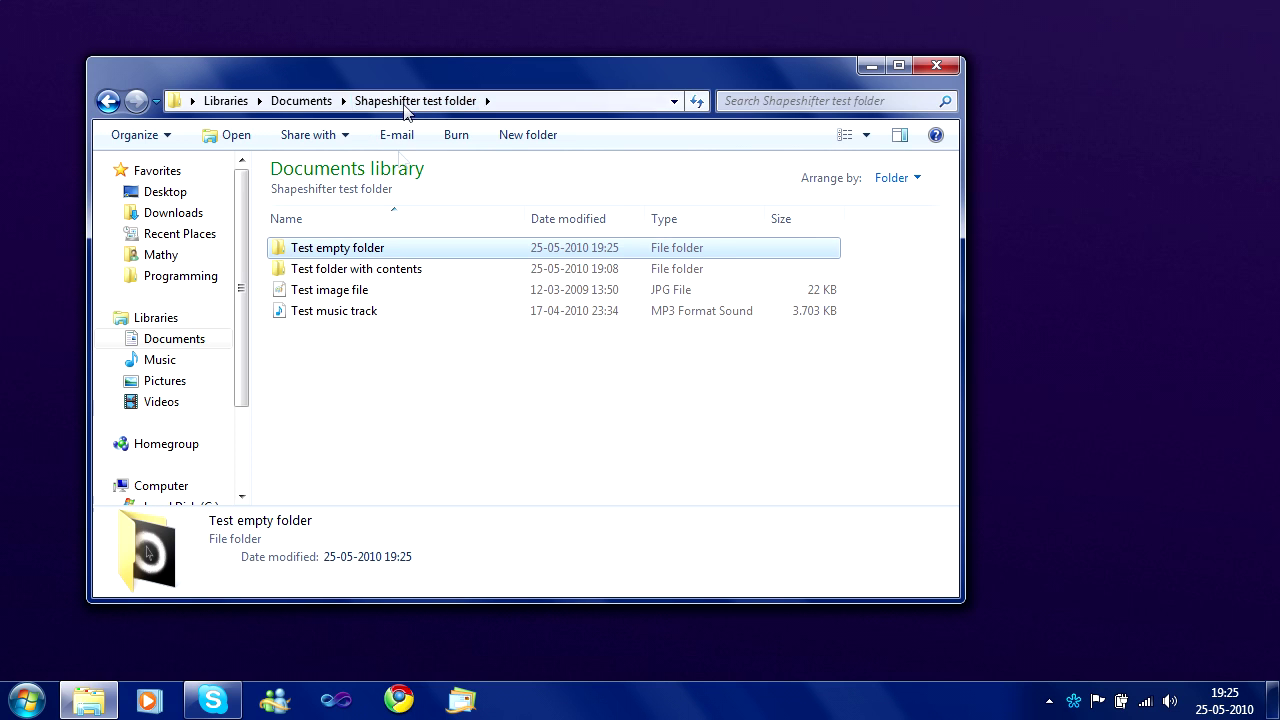
left_click(330, 313)
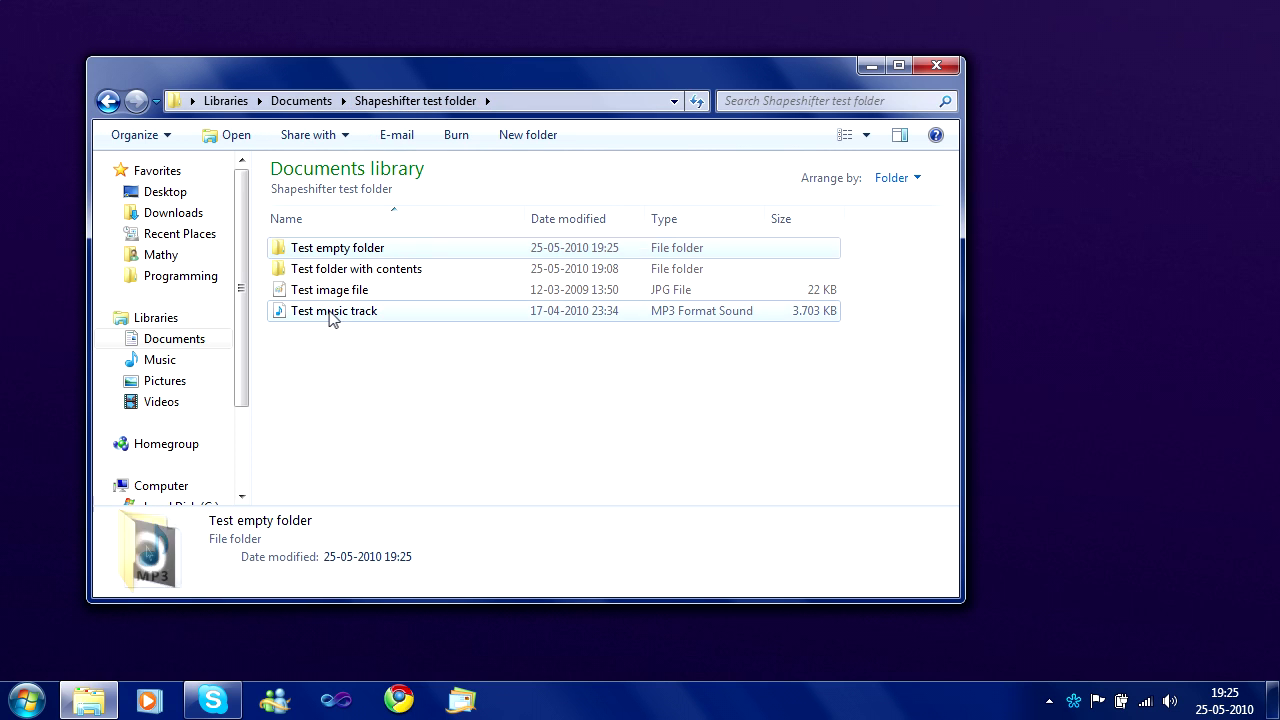
double_click(335, 250)
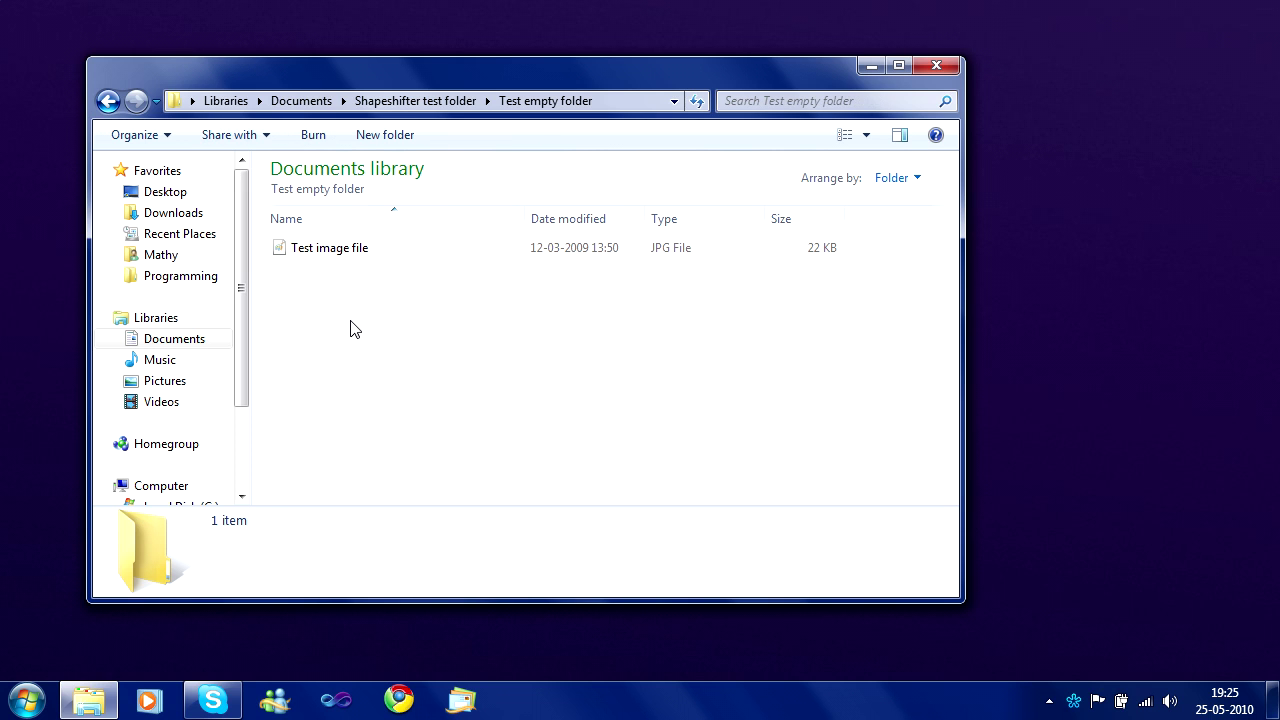
key("ctrl+v")
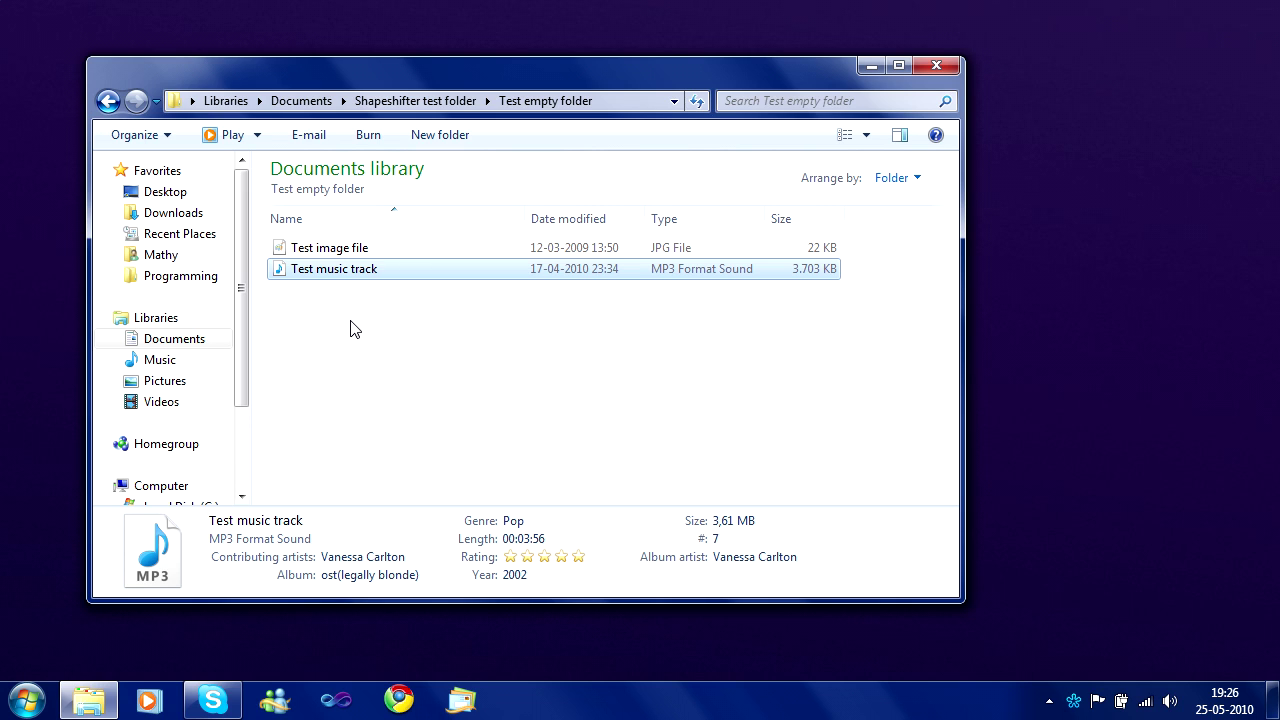
left_click(350, 329)
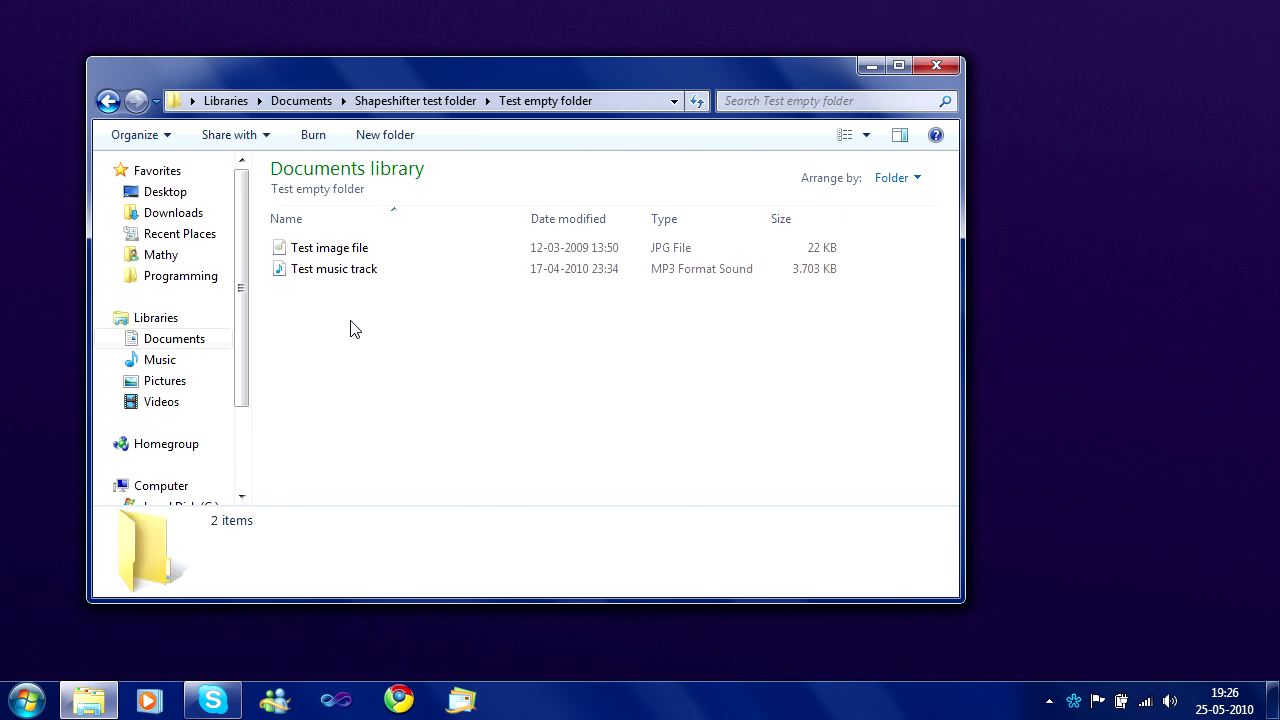
- Copy Test folder with contents into Test empty folder, picking it from the Shapeshifter popup
left_click(428, 100)
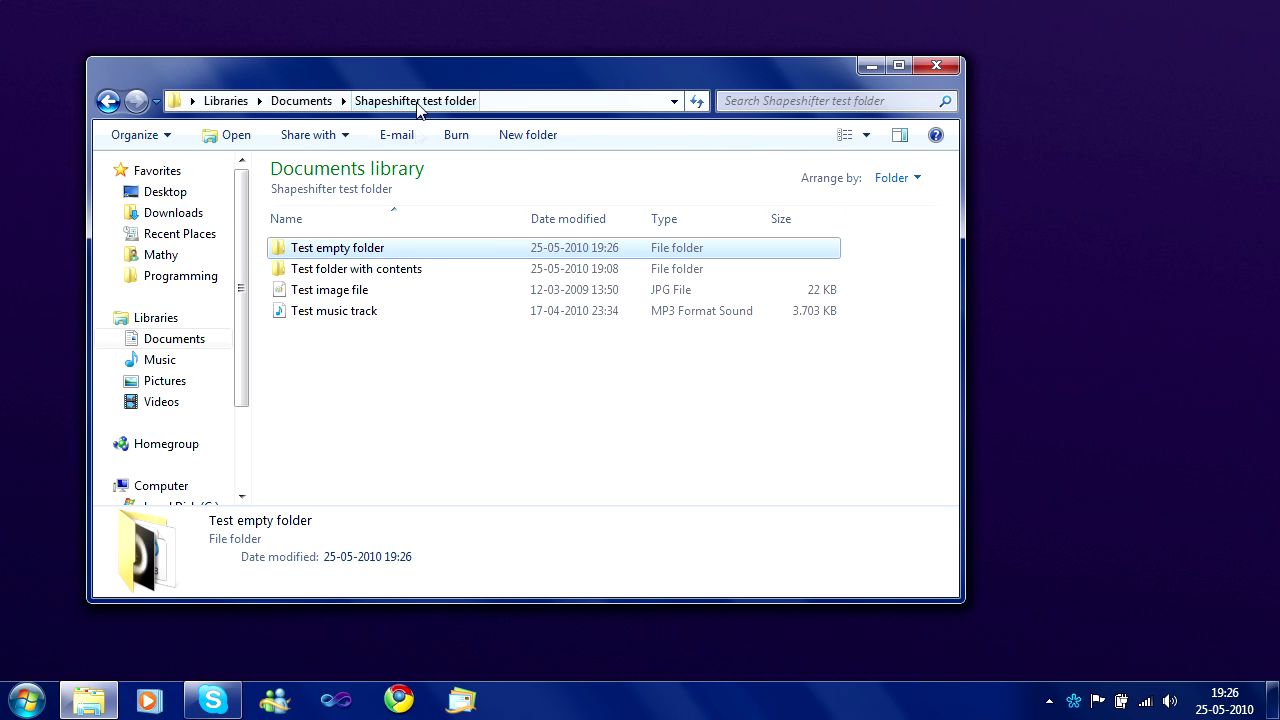
left_click(388, 270)
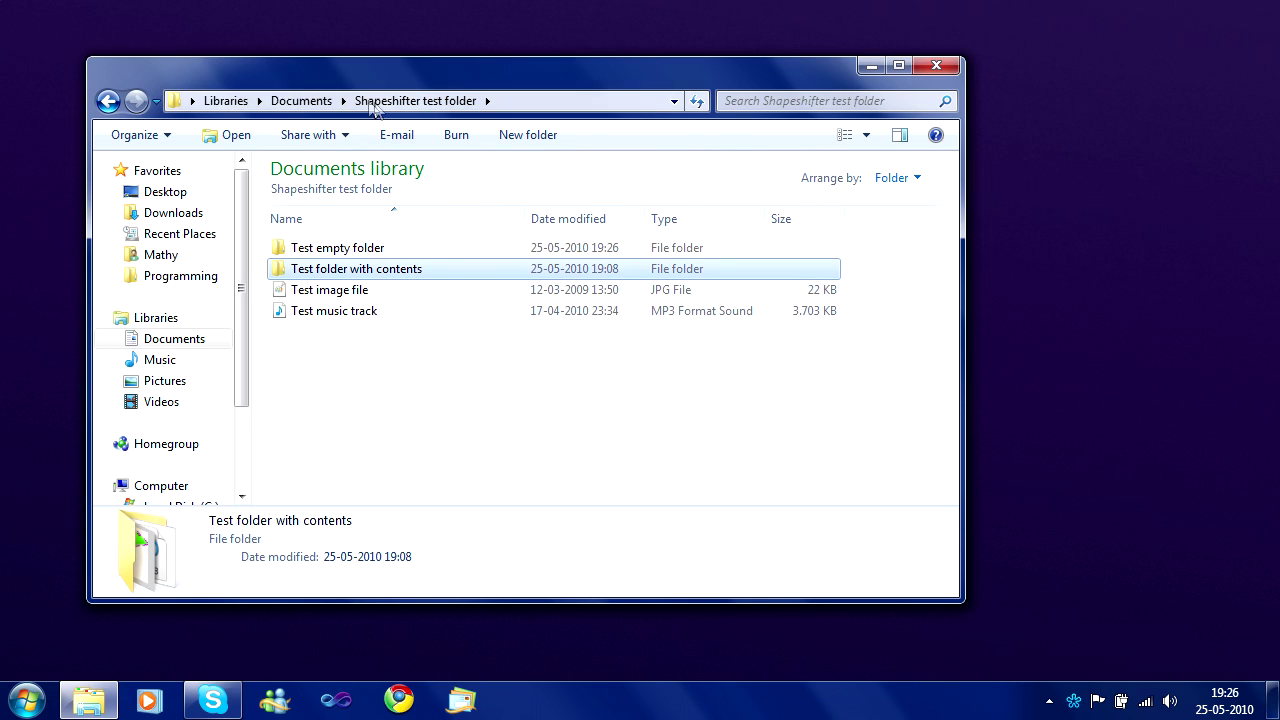
double_click(340, 249)
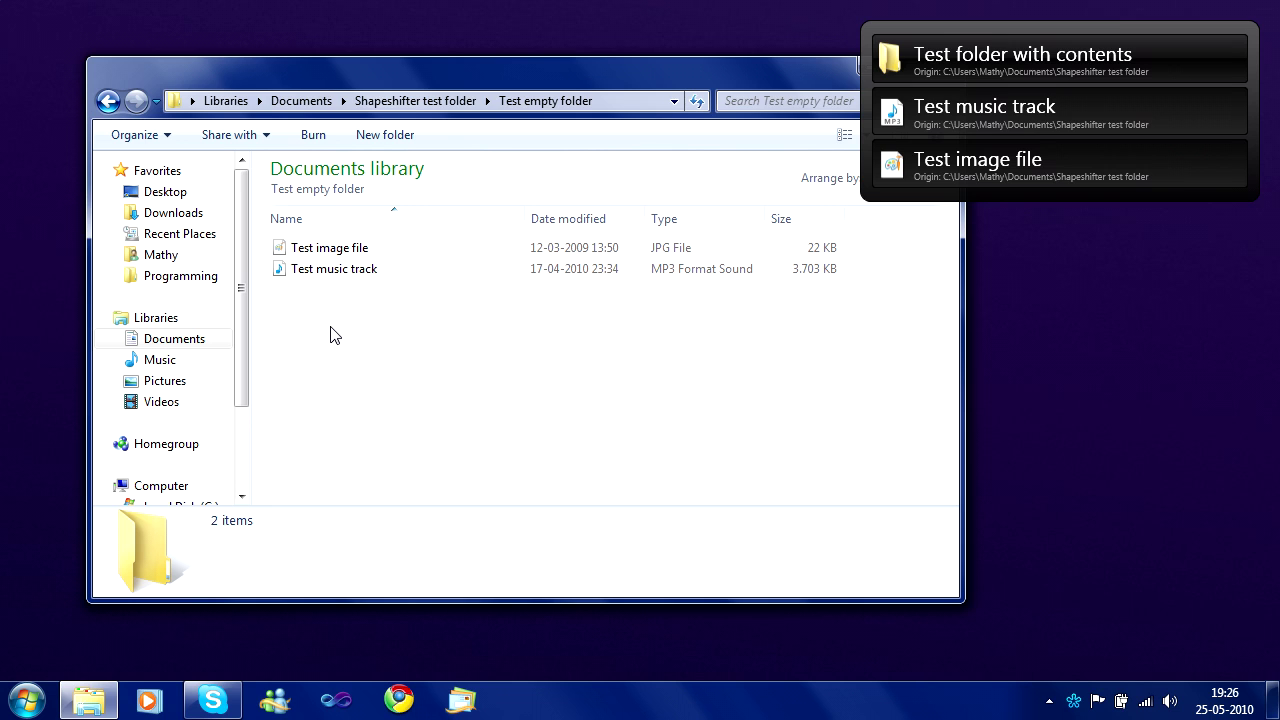
key("Return")
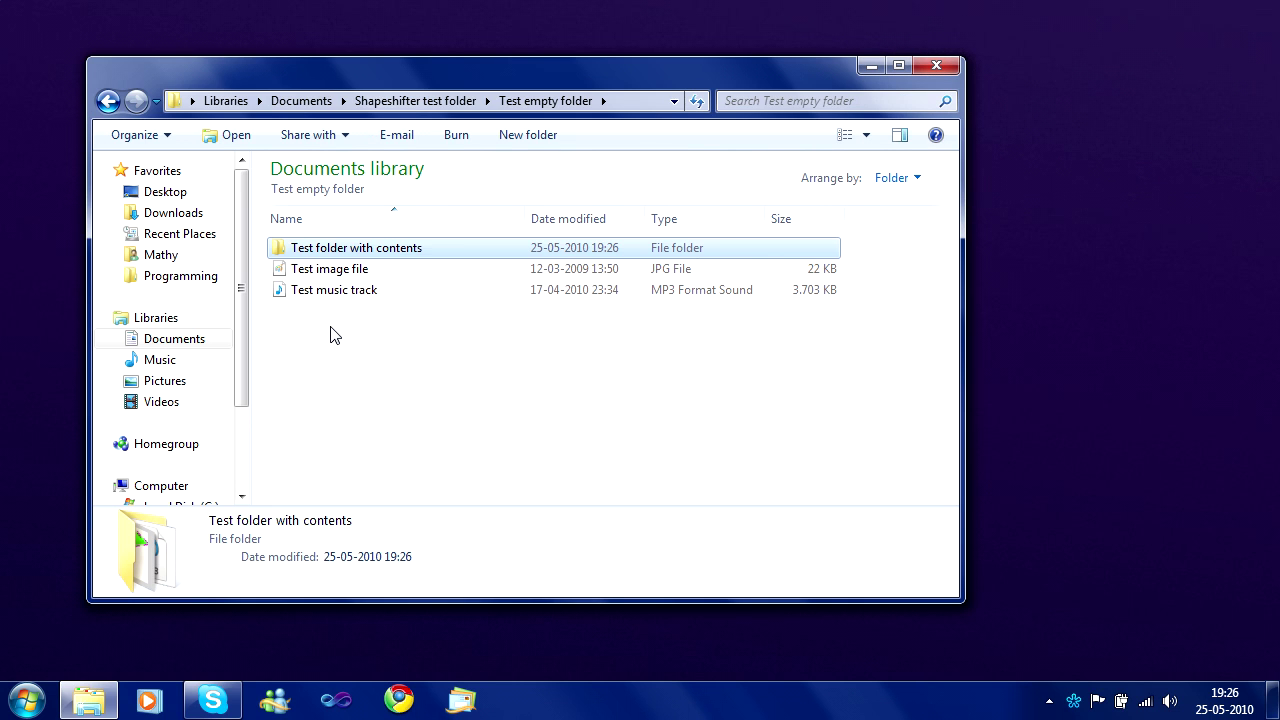
- Select the image, music track and folder copies and send them to the Recycle Bin
left_click_drag(333, 335, 330, 228)
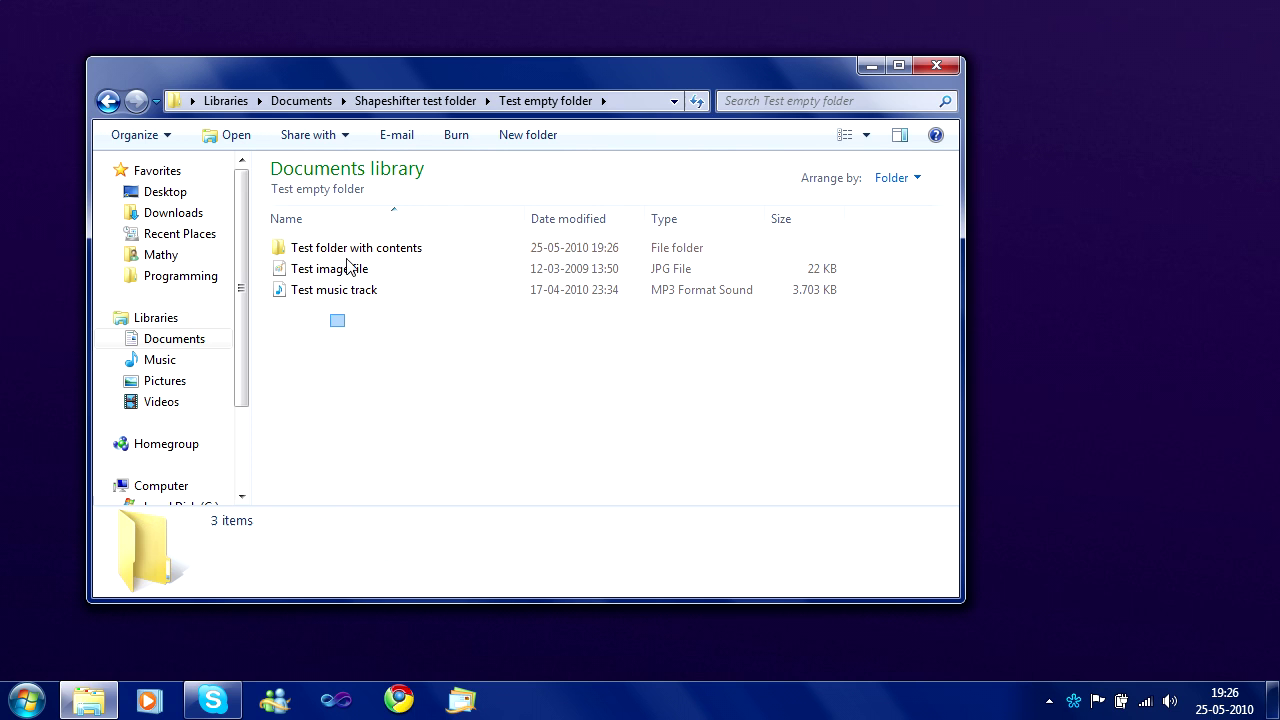
key("Delete")
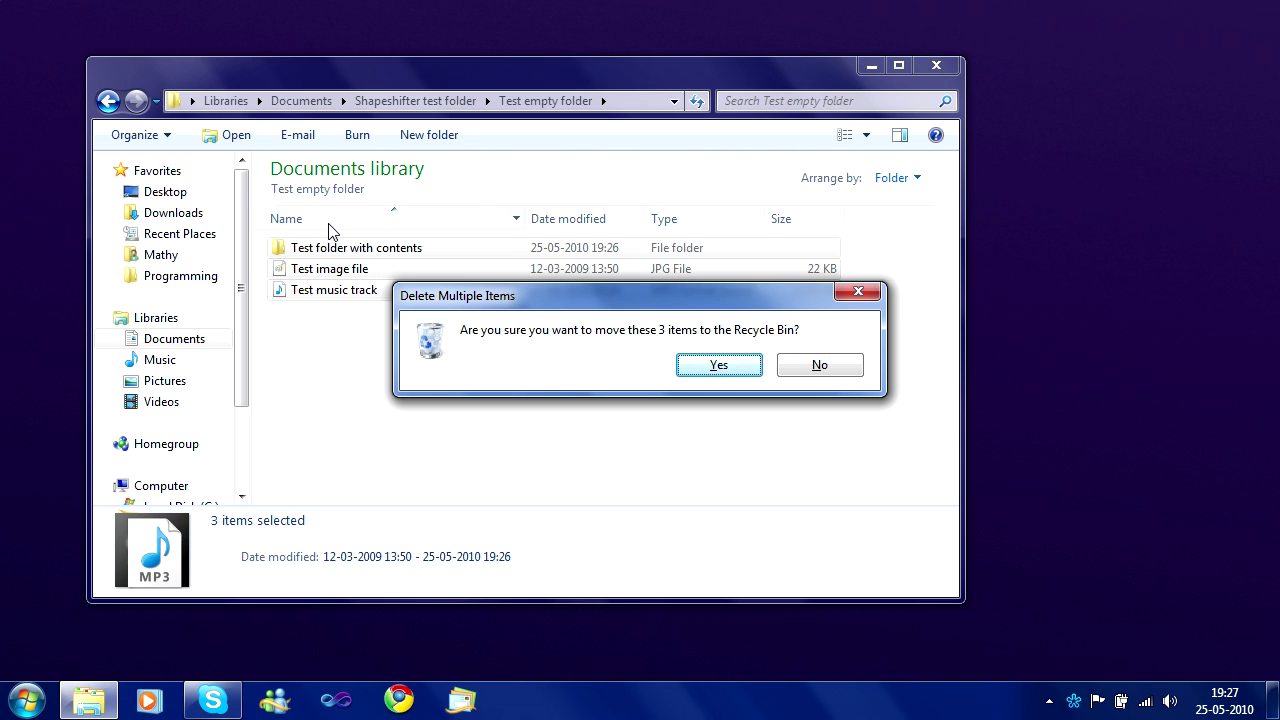
key("Return")
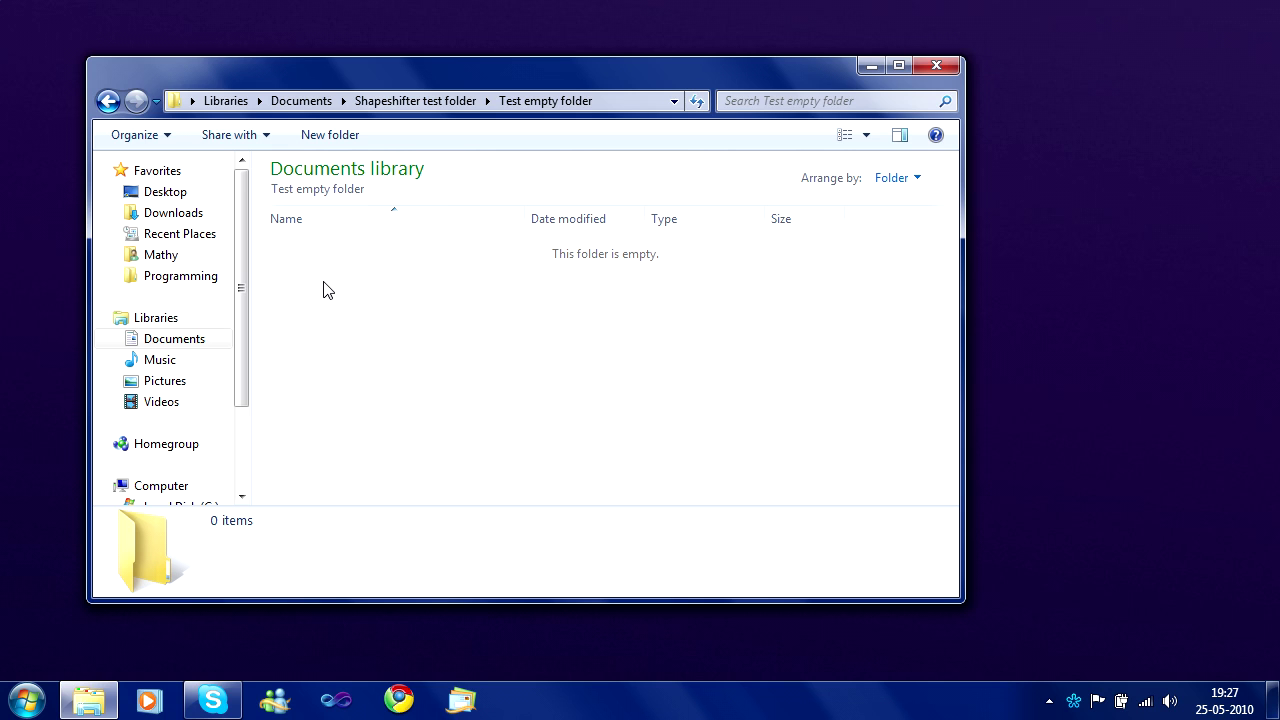
- Paste Test image file into the folder from the Shapeshifter clipboard list
key("ctrl+space")
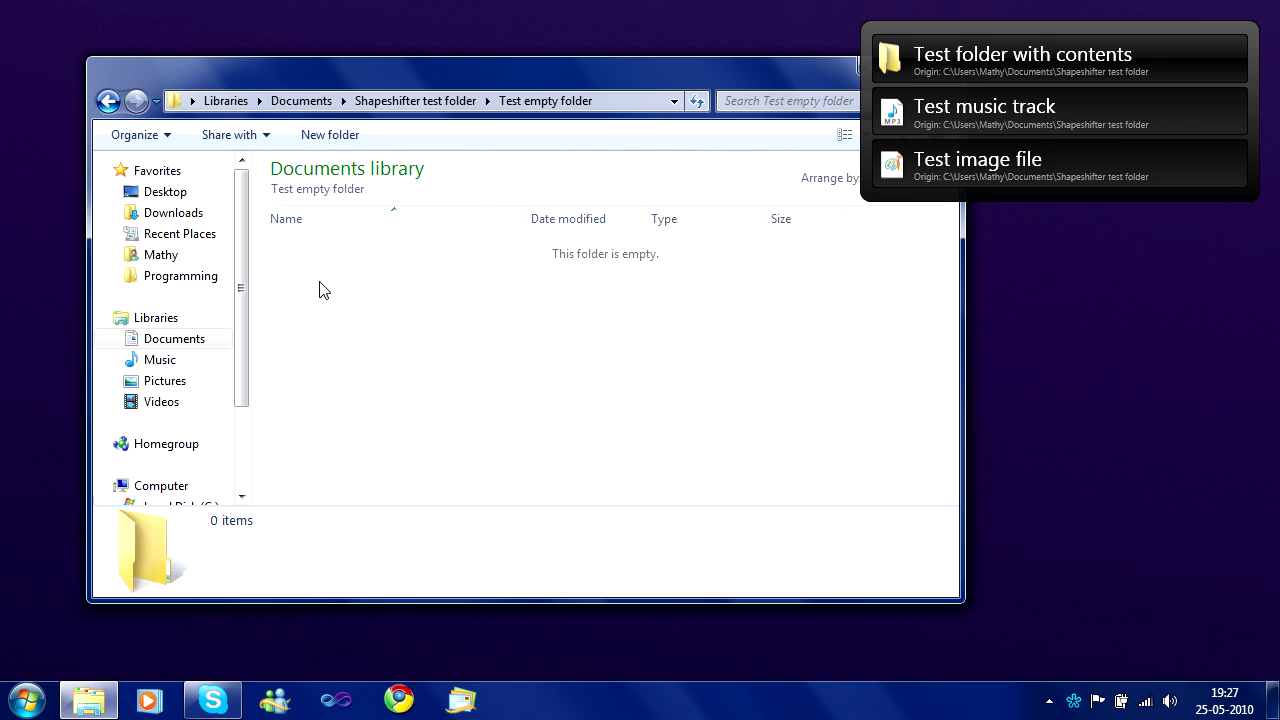
key("Up")
key("Up")
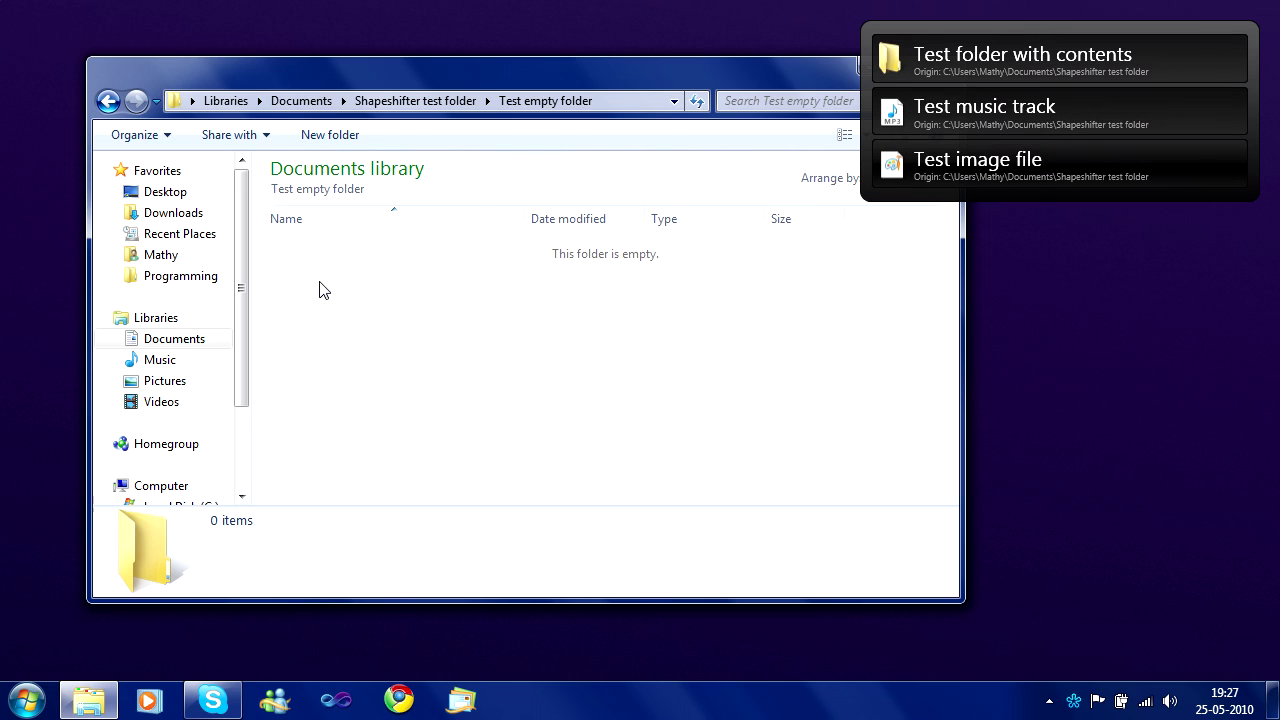
key("Down")
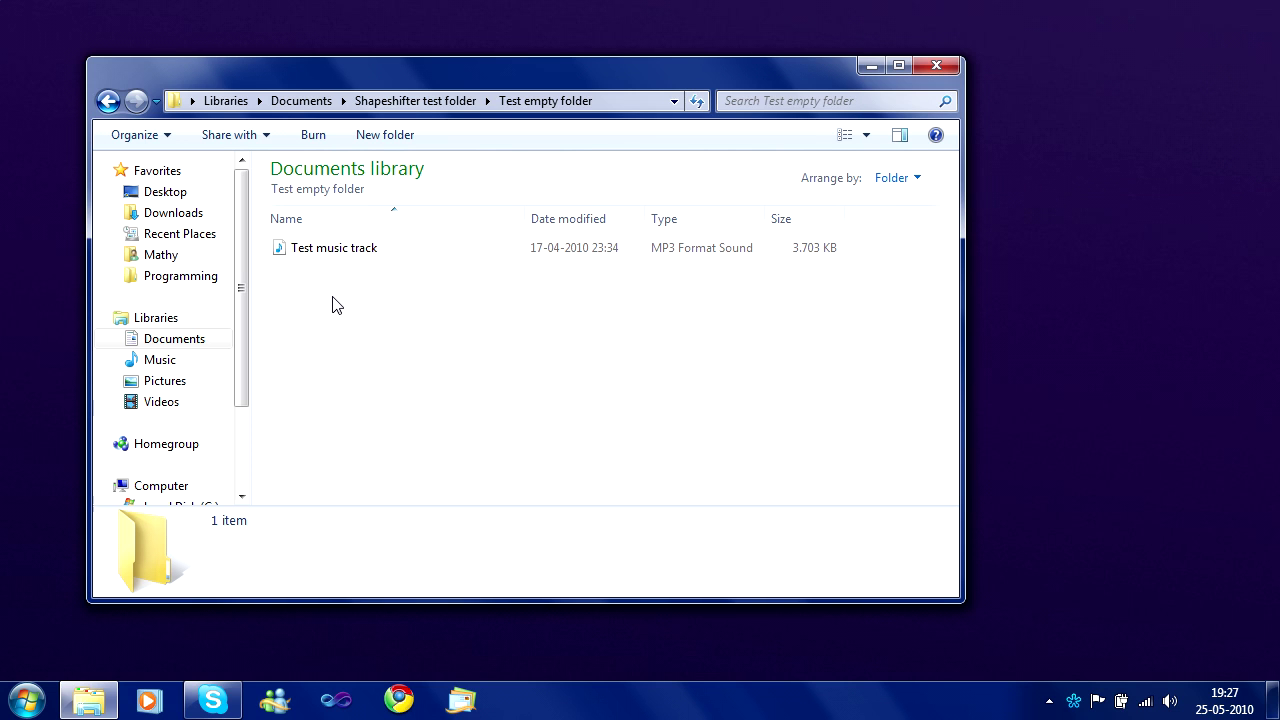
key("ctrl+shift+v")
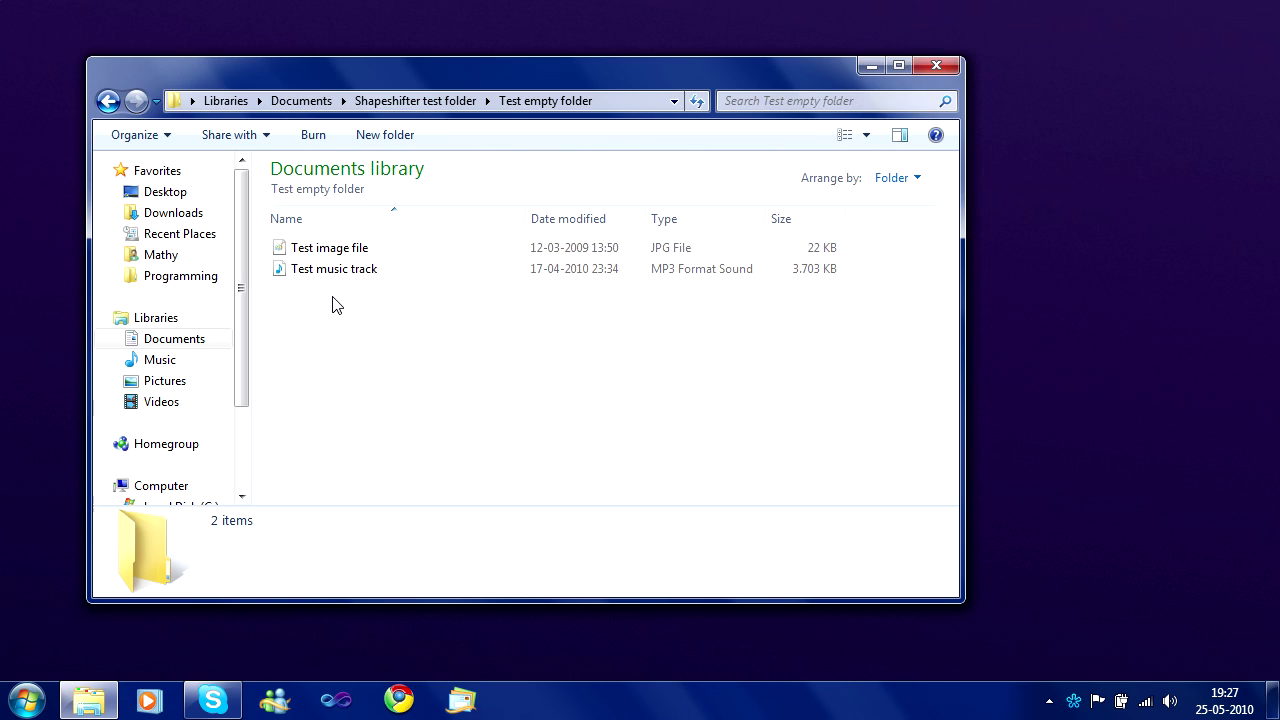
- Switch to Tiles view, paste Test folder with contents, and cancel the duplicate music track
key("ctrl+shift+7")
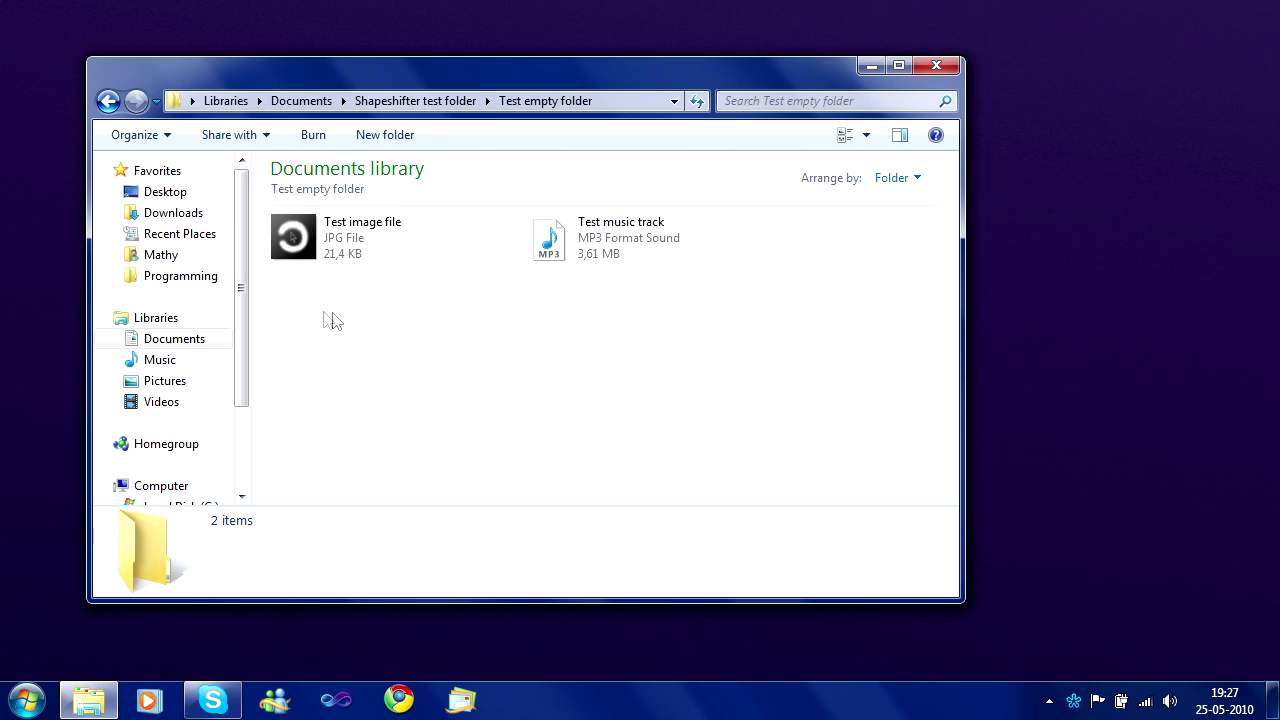
key("ctrl+shift+v")
key("ctrl+shift+v")
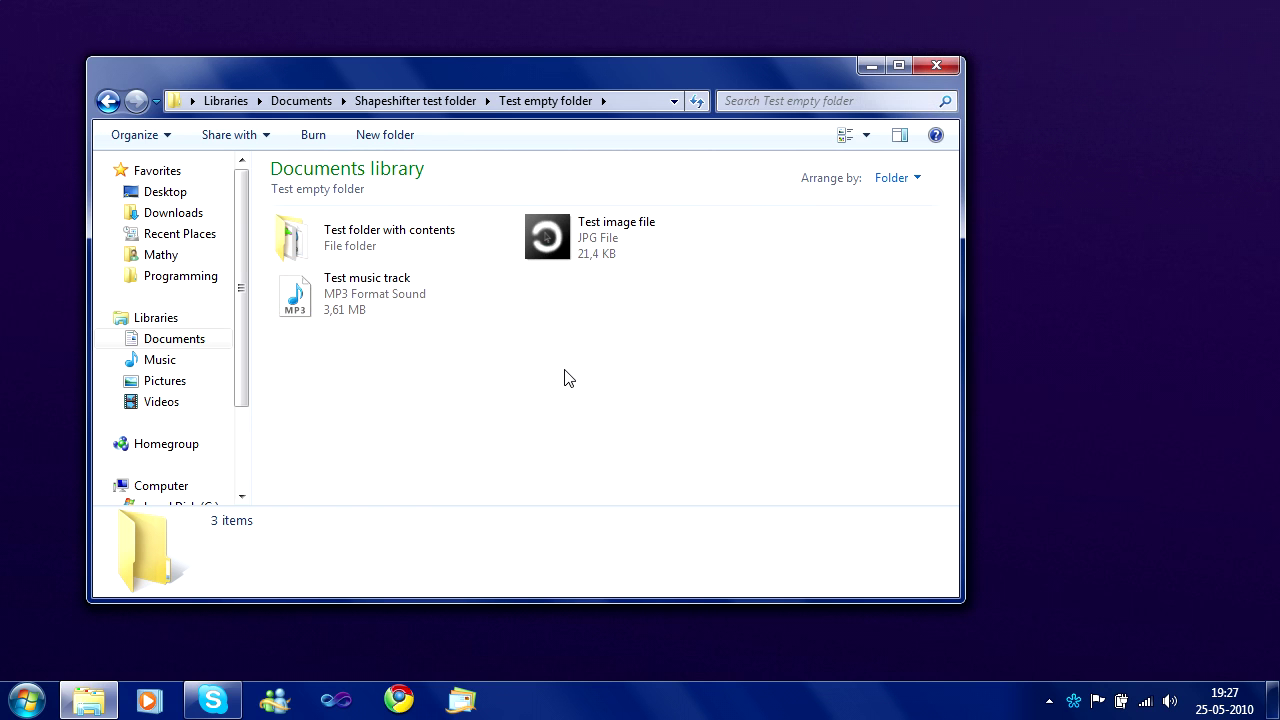
key("ctrl+shift+v")
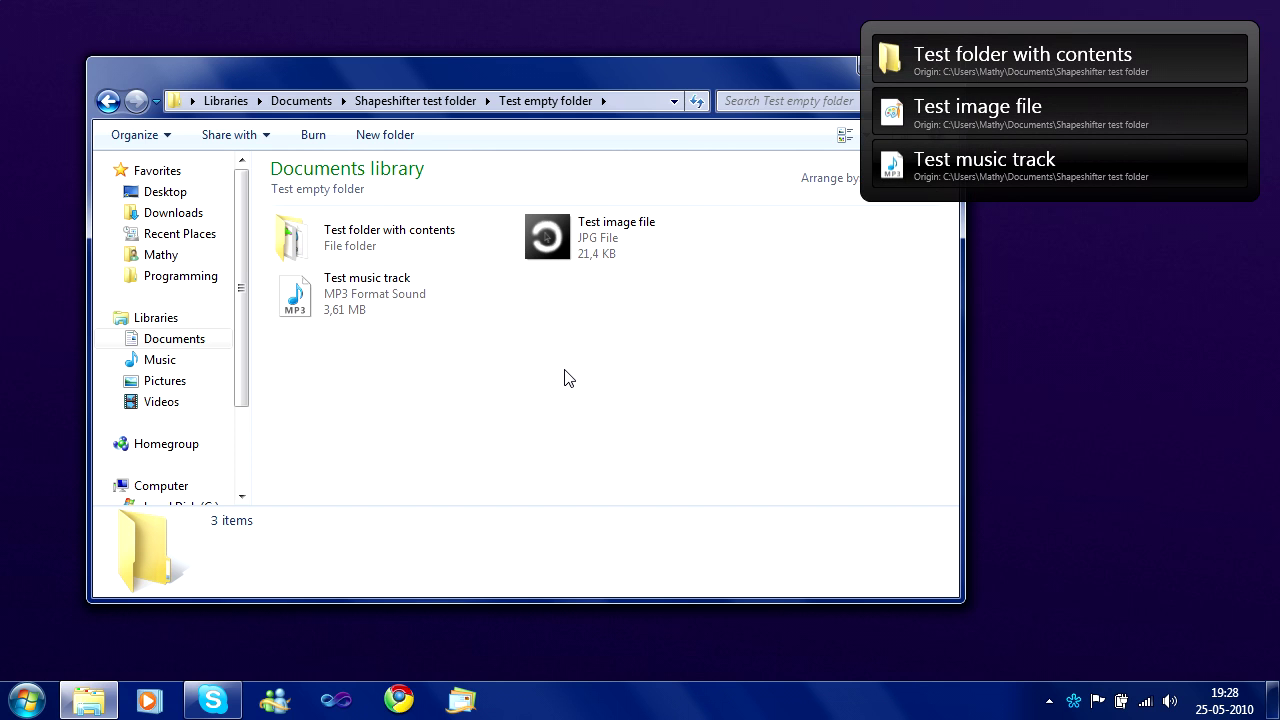
key("ctrl+shift+v")
key("ctrl+shift+v")
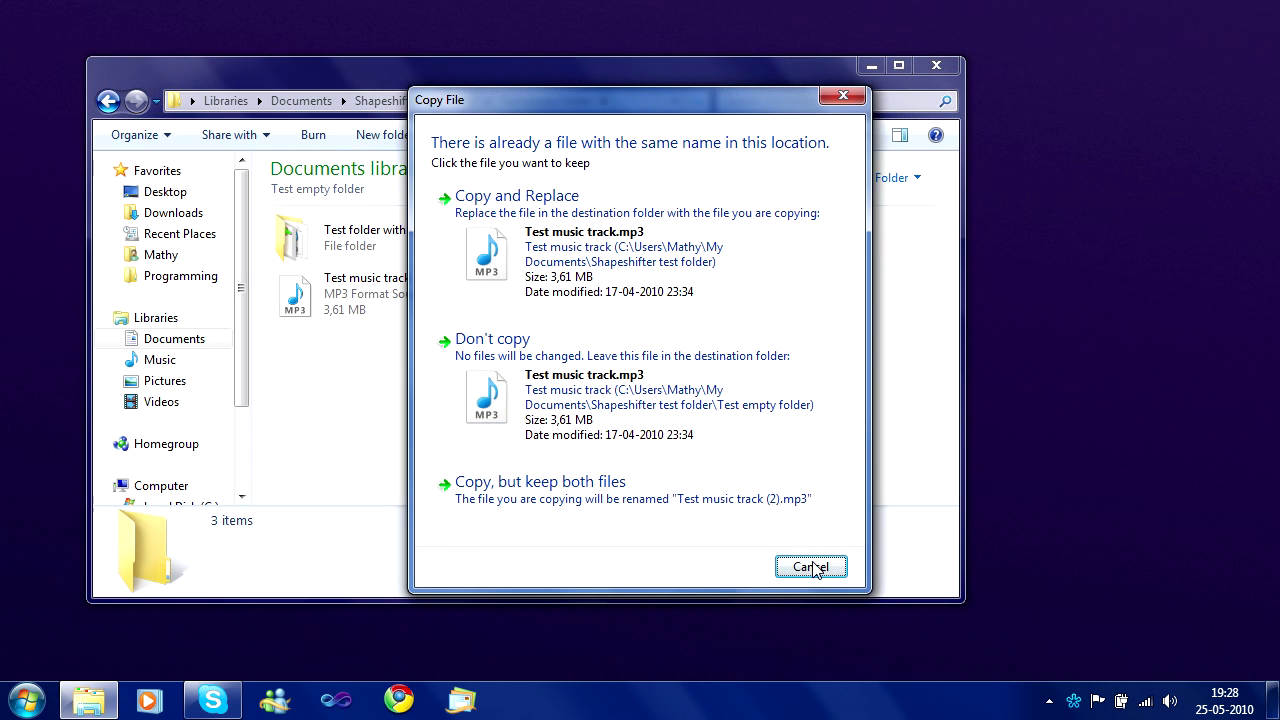
left_click(812, 568)
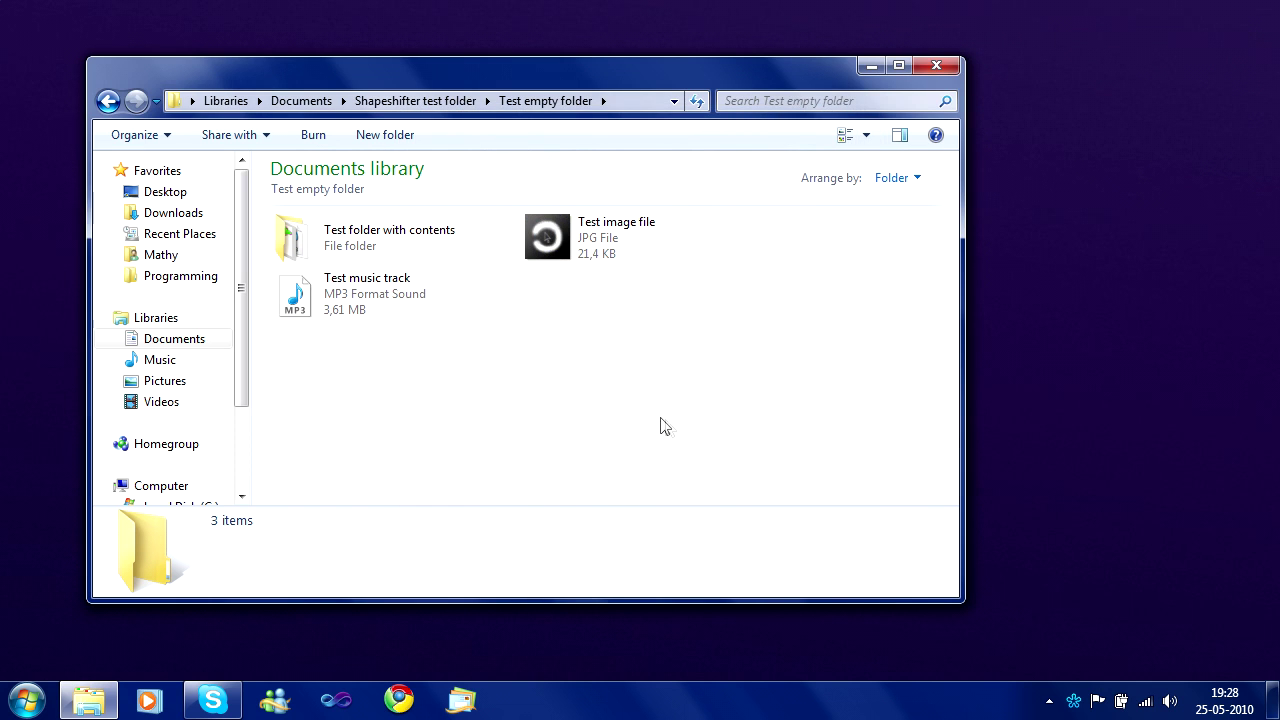
mouse_move(556, 243)
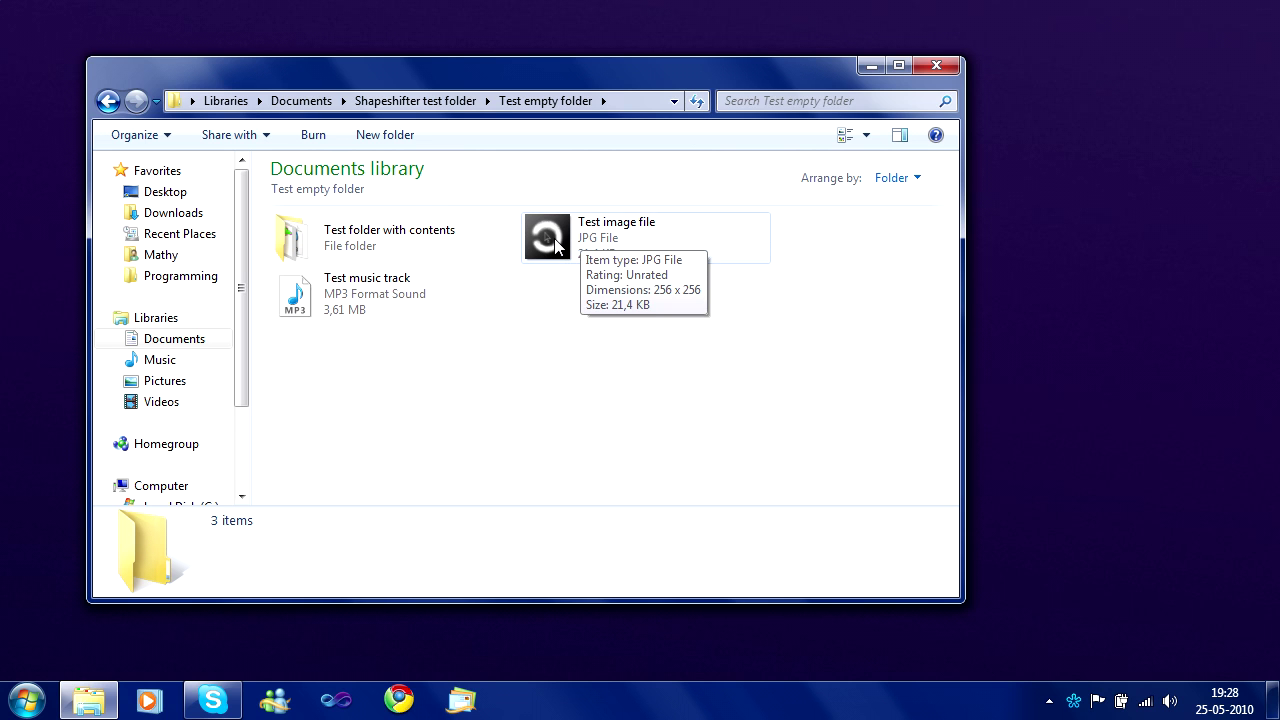
- Open Test image file in Paint, reposition the window and select the whole image
double_click(554, 240)
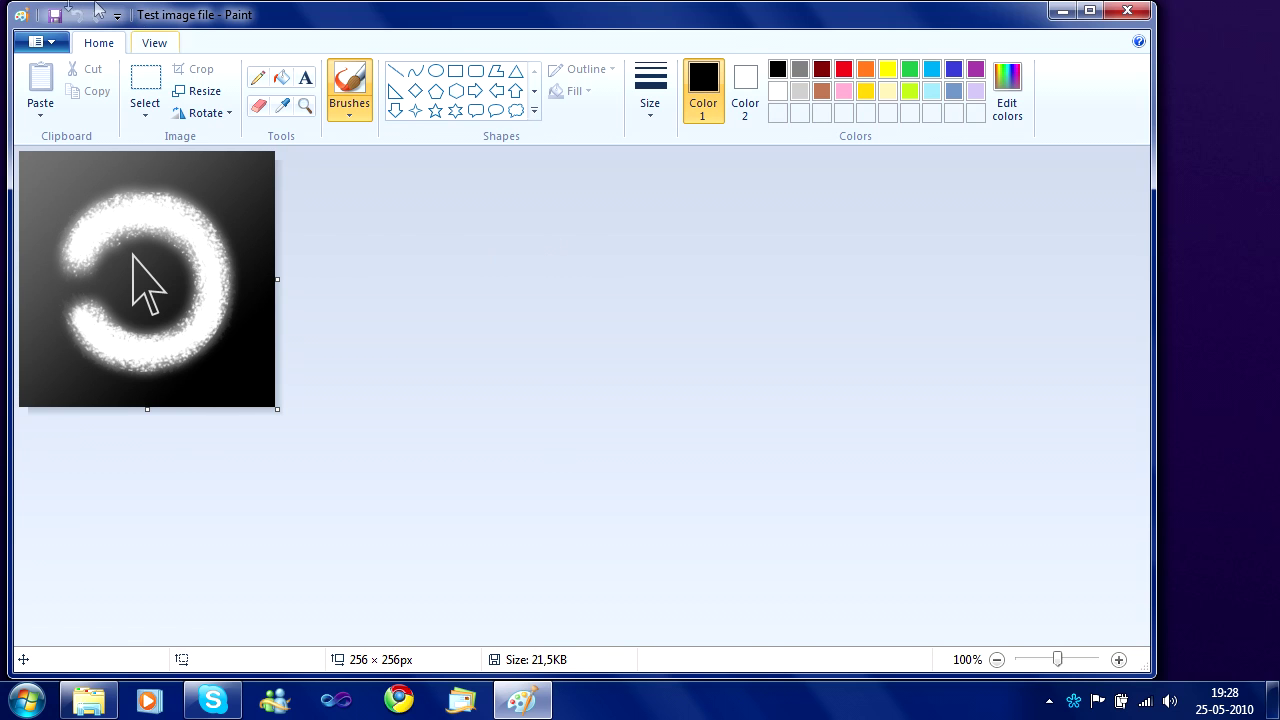
left_click_drag(8, 20, 688, 176)
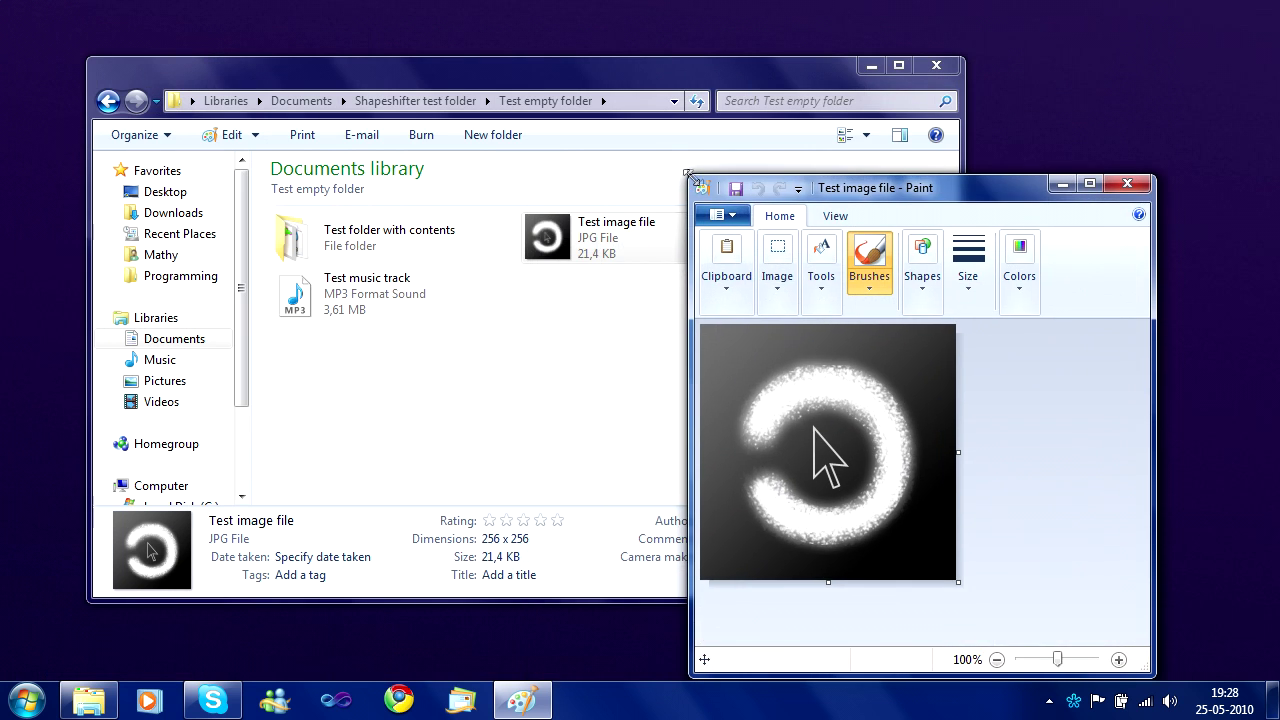
left_click_drag(832, 190, 414, 78)
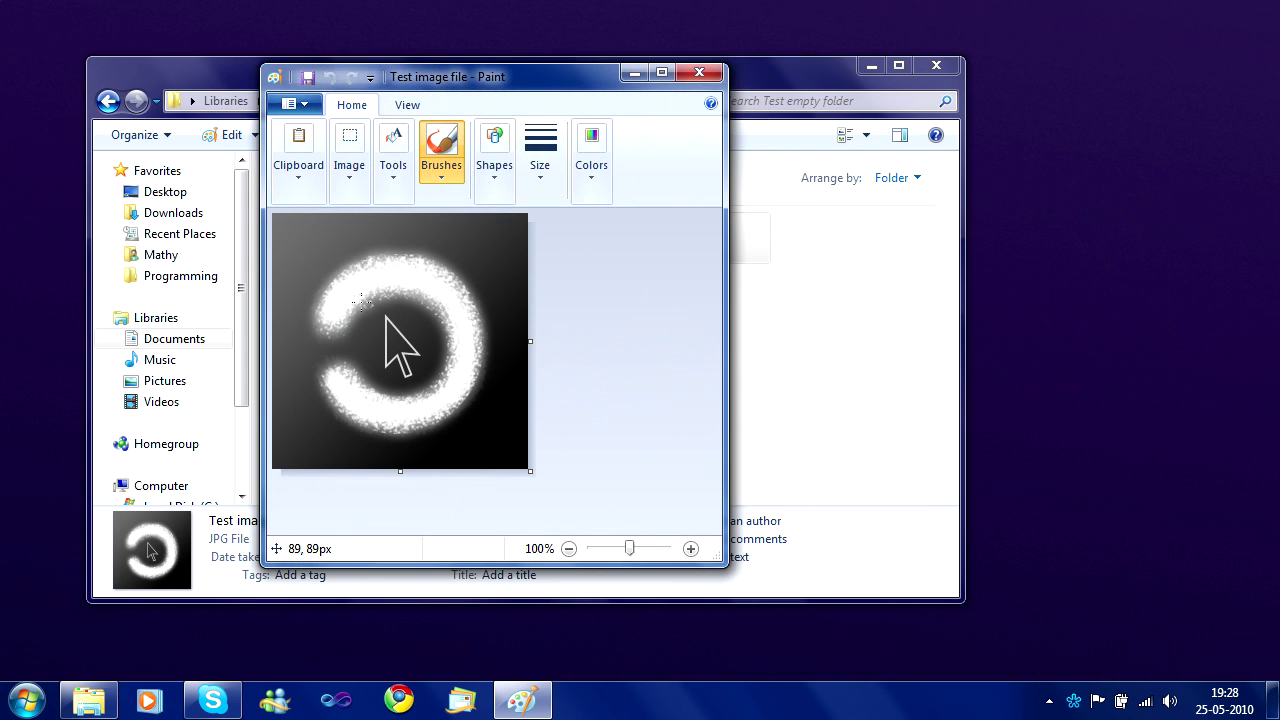
key("ctrl+a")
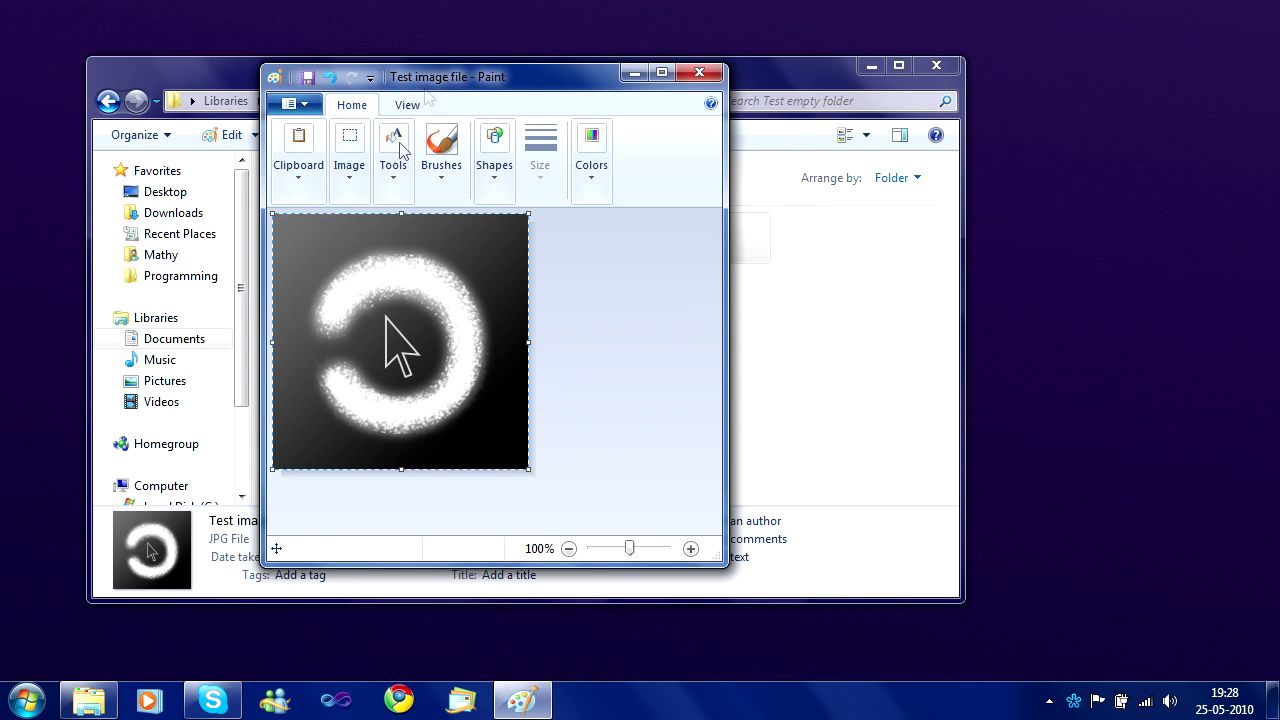
left_click_drag(489, 80, 832, 131)
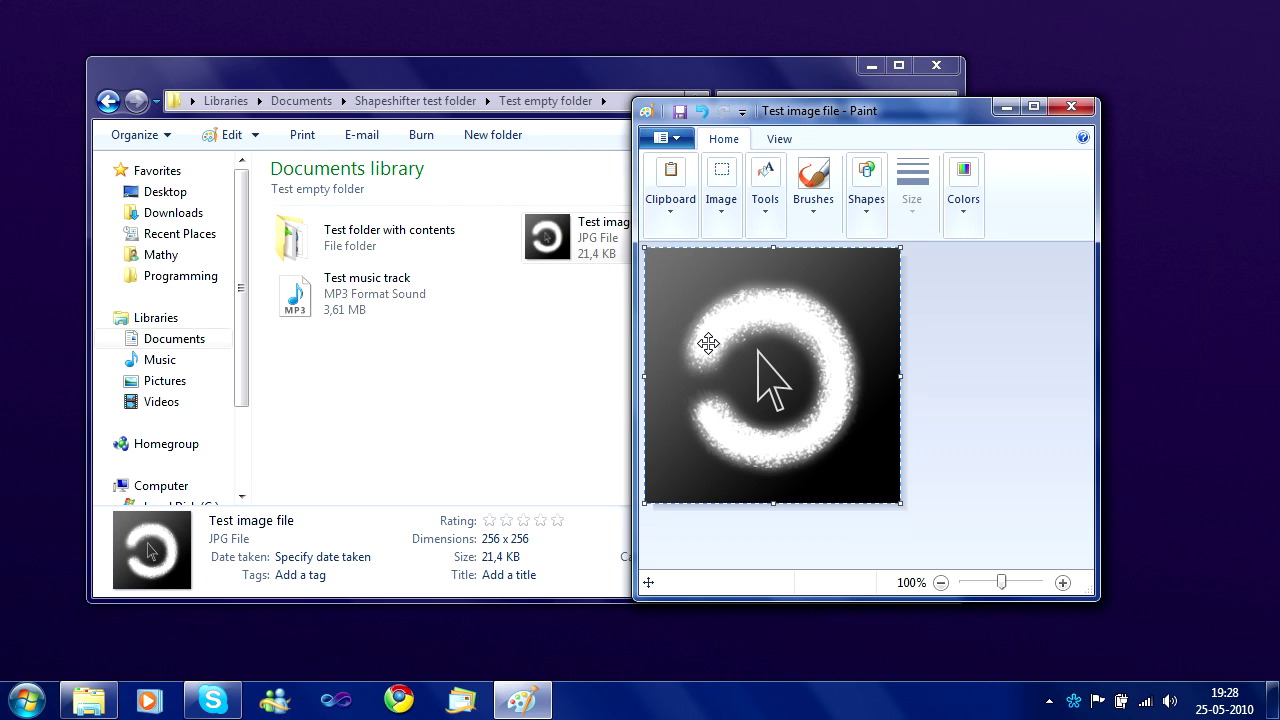
- Minimise Paint and confirm the clipboard history now holds the image
left_click(1006, 106)
left_click(608, 320)
key("ctrl+shift+v")
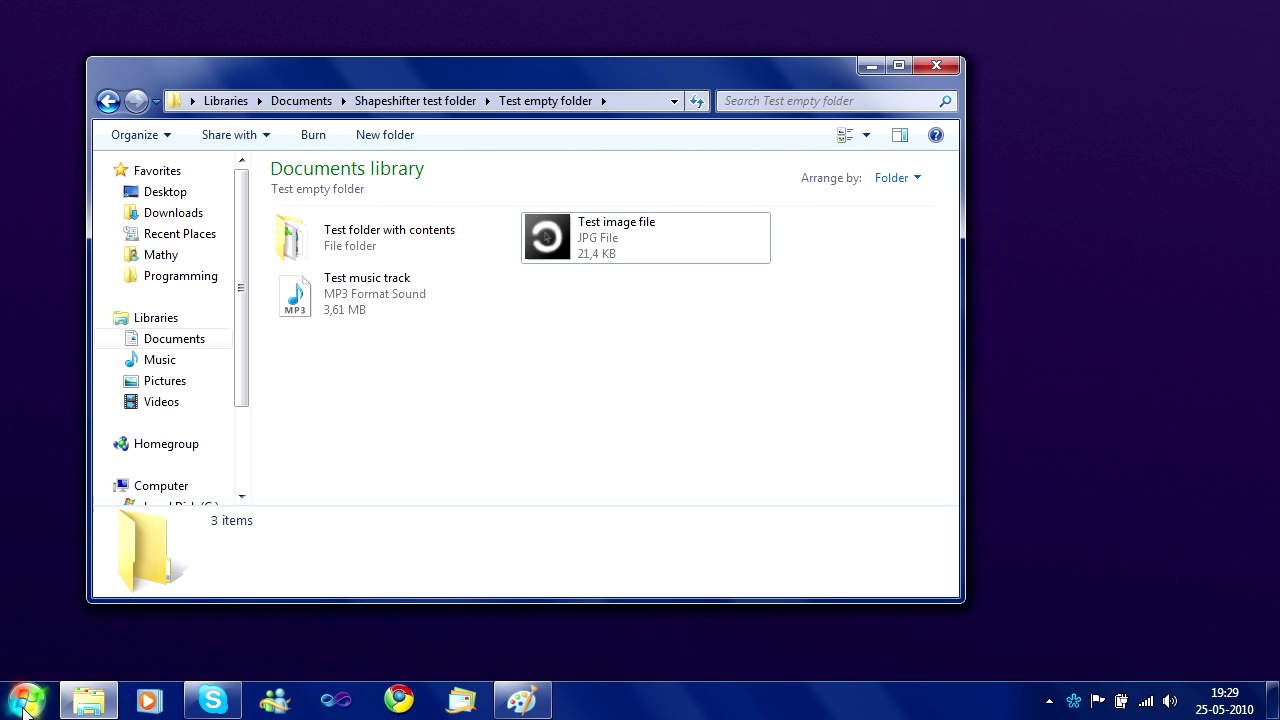
- Launch Notepad from the Start search and position it over the folder
left_click(25, 706)
type("npote")
key("BackSpace")
key("BackSpace")
key("BackSpace")
key("BackSpace")
type("otepad")
key("Return")
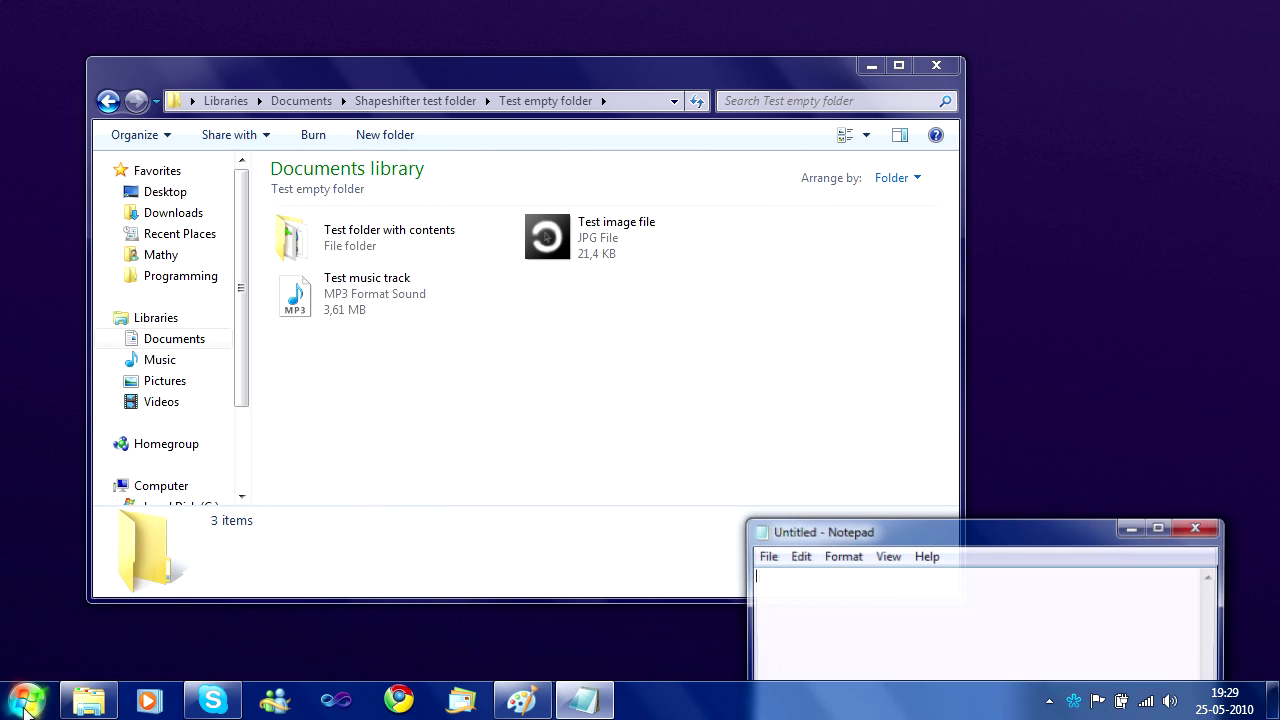
left_click_drag(912, 543, 826, 133)
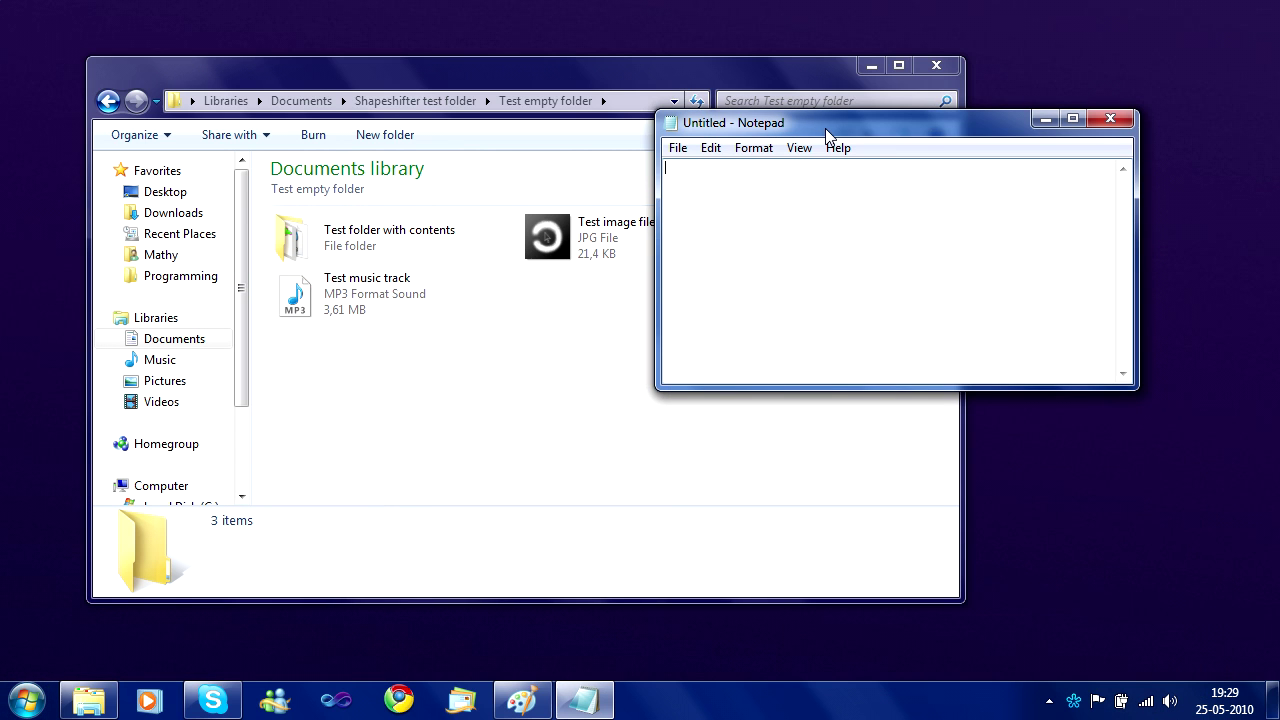
- Type and copy 'hey there - shapeshifter is cool.', then start line two and bring up clipboard history
type("hey there - shapeshifter is cool.")
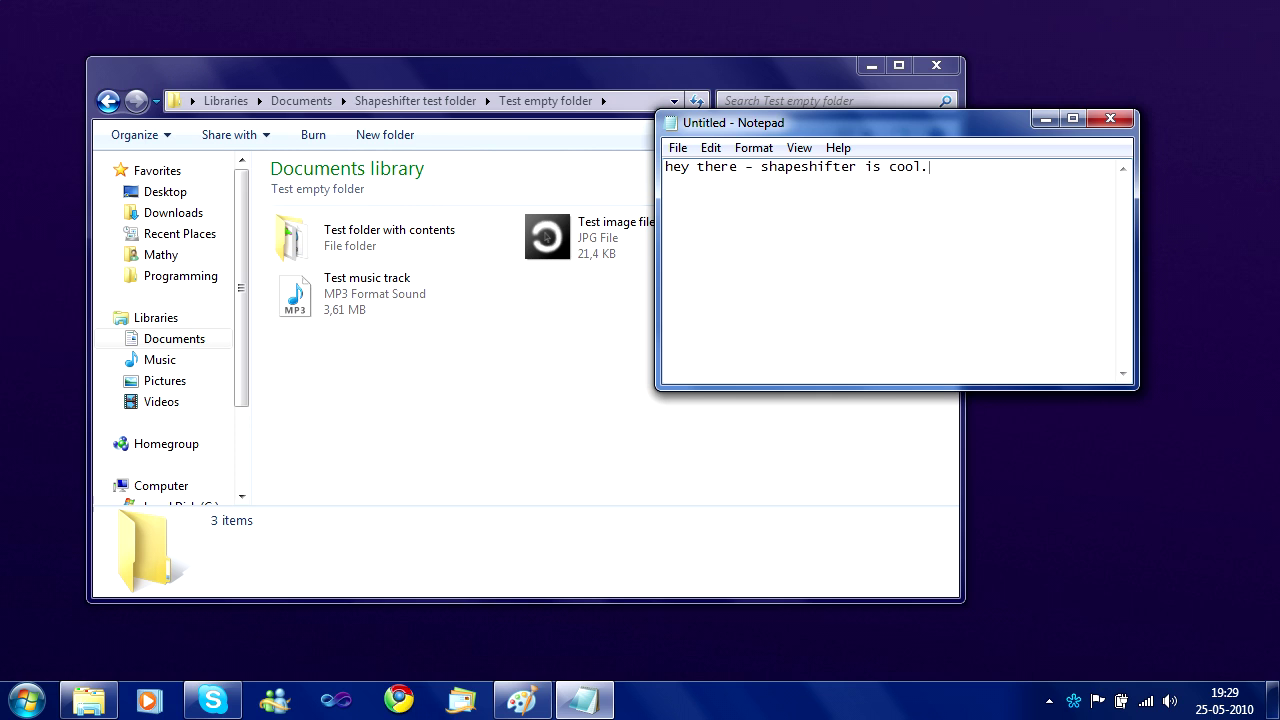
left_click_drag(1024, 195, 658, 178)
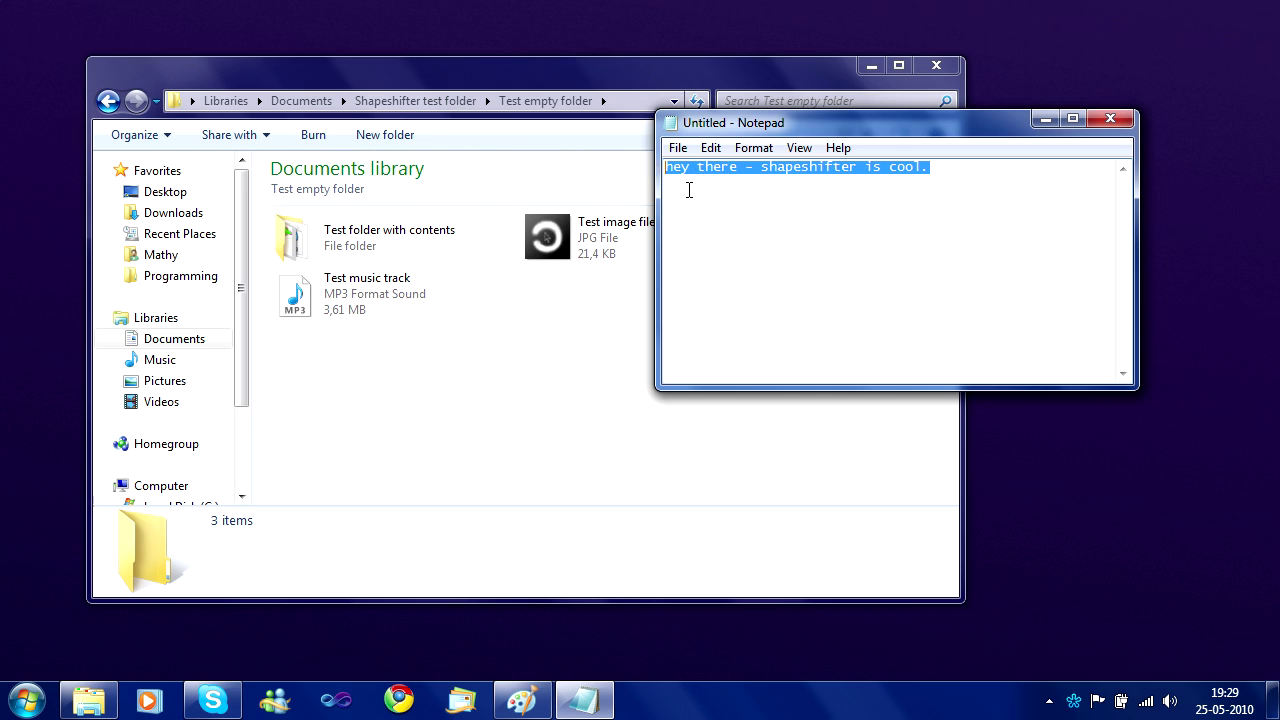
left_click(995, 210)
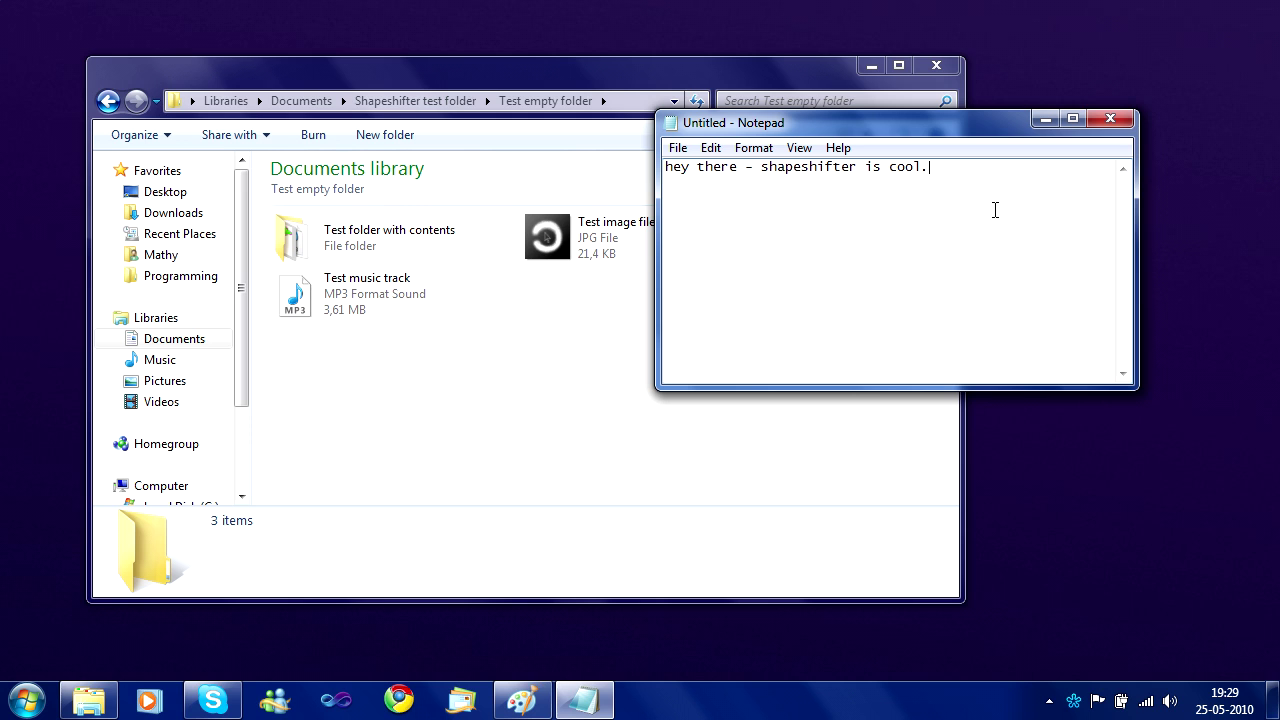
key("Return")
key("ctrl+space")
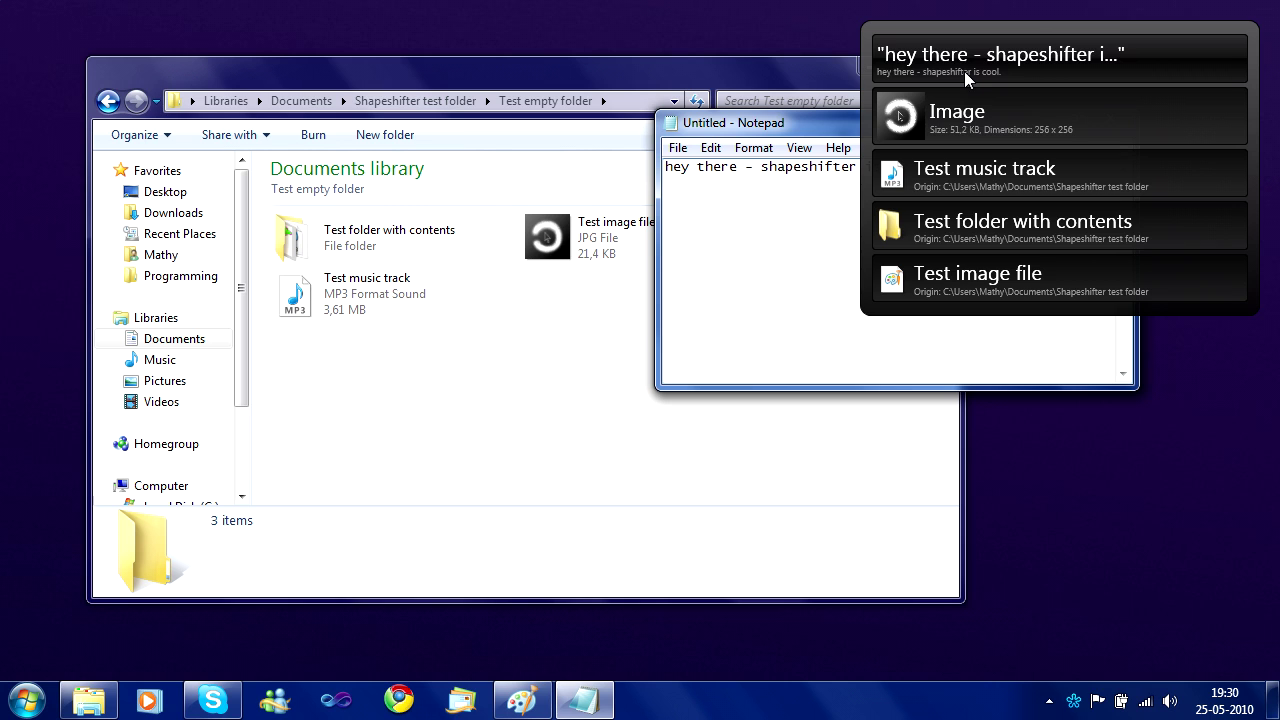
- Paste 'hey there - shapeshifter is cool.' from clipboard history onto the second line
key("Return")
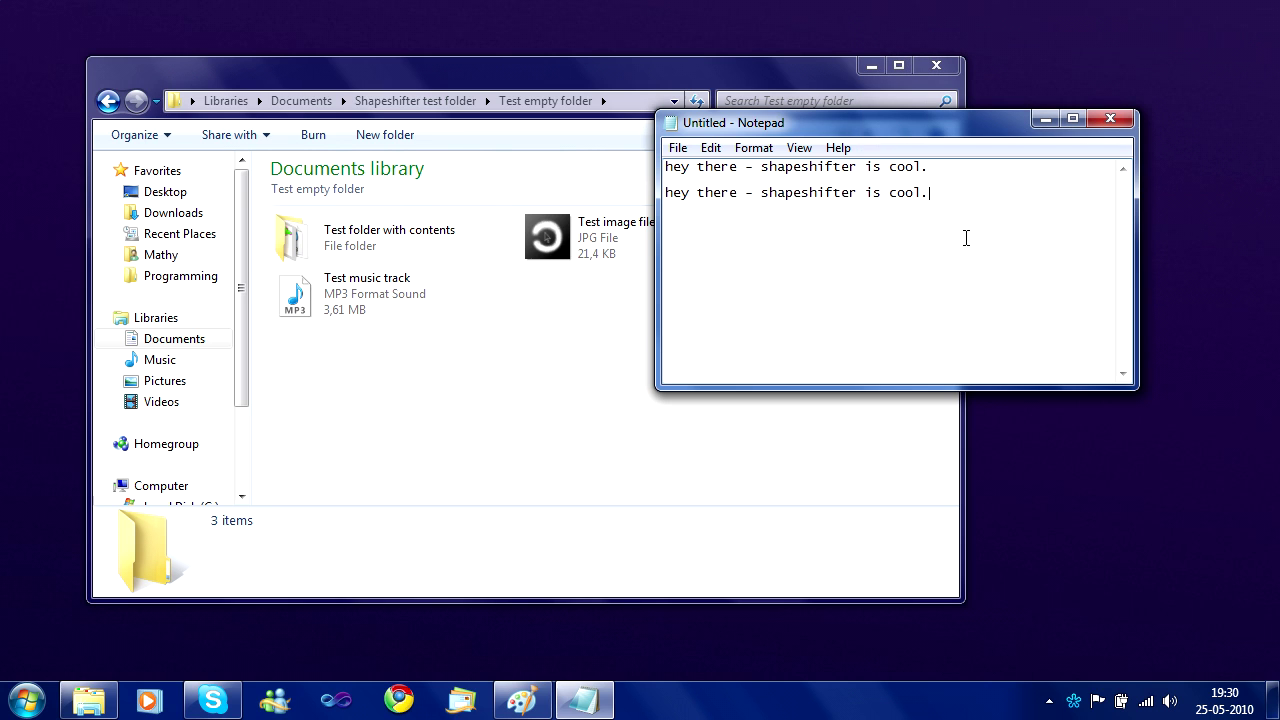
left_click_drag(928, 195, 646, 213)
left_click(983, 203)
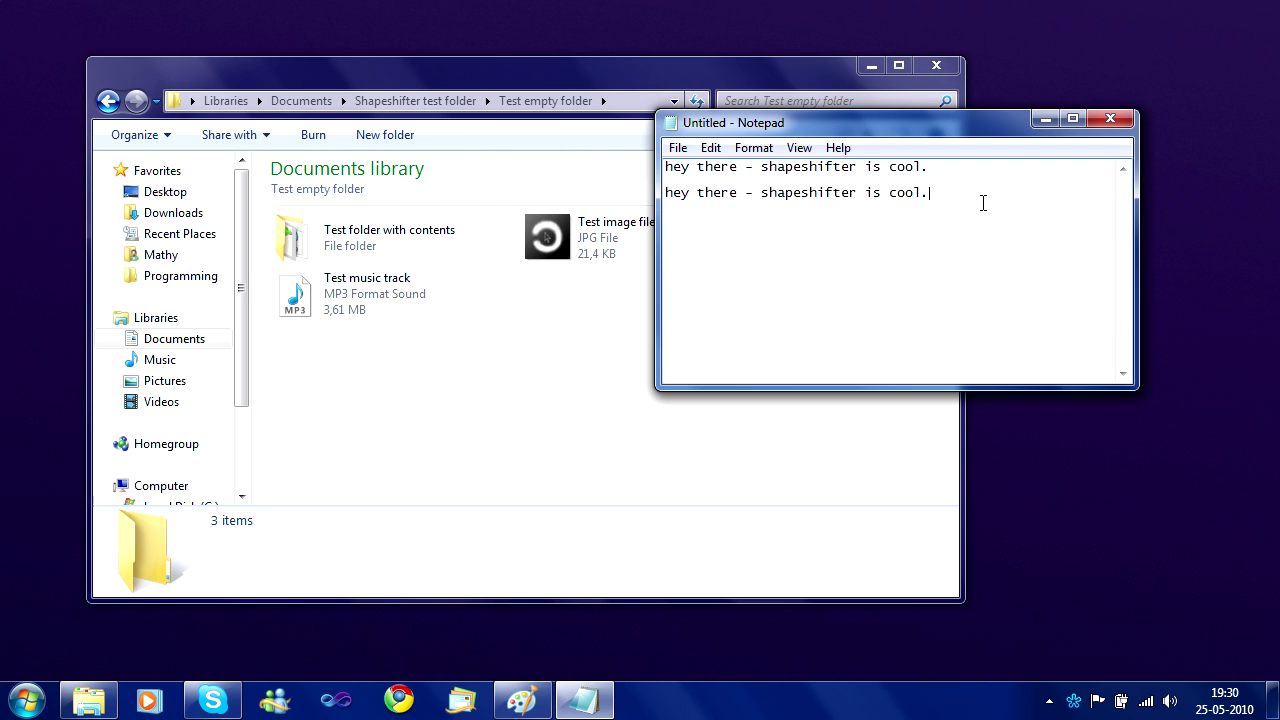